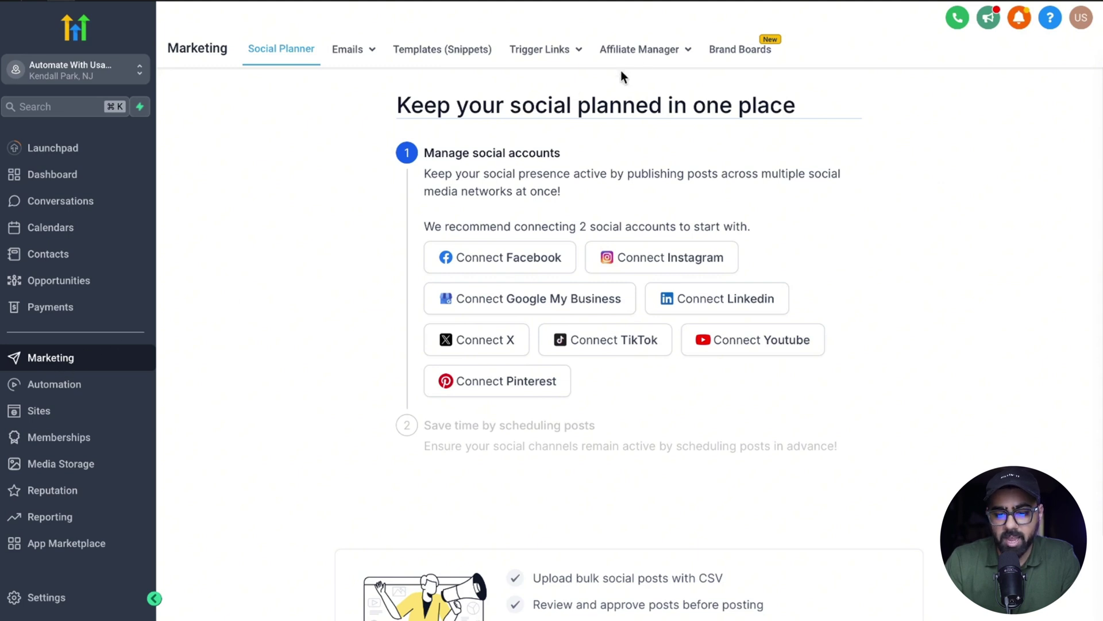
Bring up the Affiliate Manager's list of pages over the Social Planner screen.
mouse_move(654, 52)
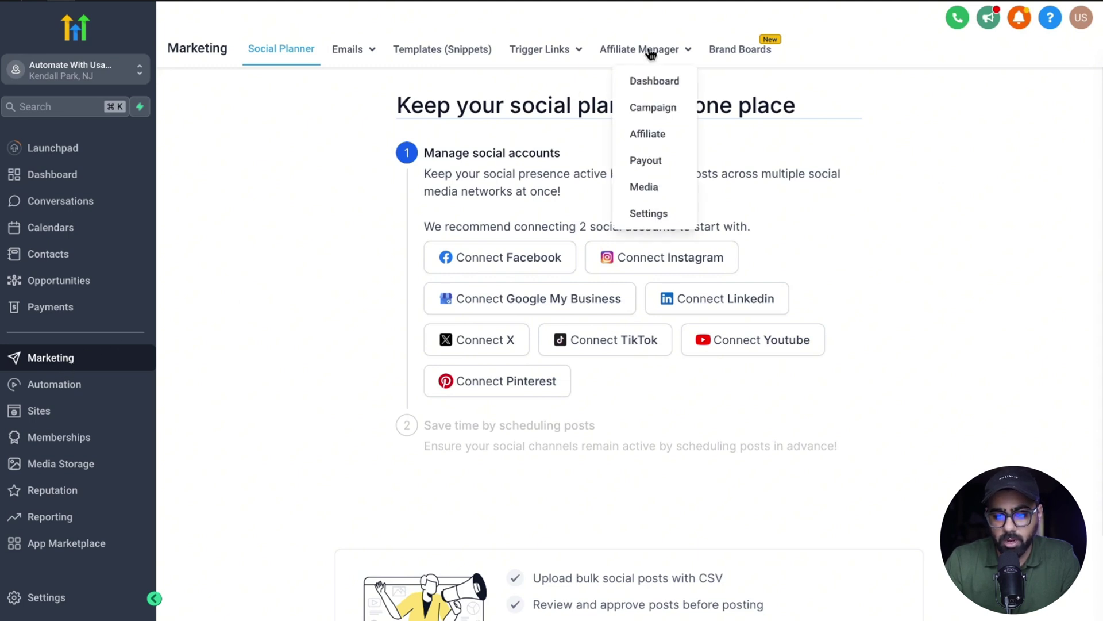
Start a new affiliate campaign sourced from the Real Estate Brokerage- Seller/ Buyer Lead Form.
left_click(654, 109)
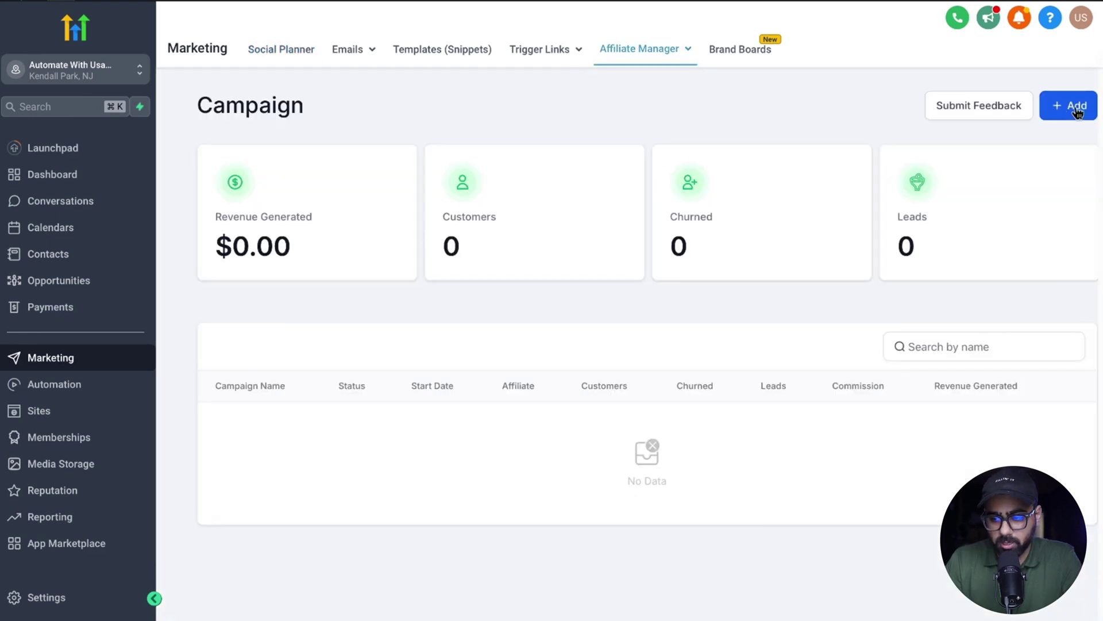
left_click(1075, 111)
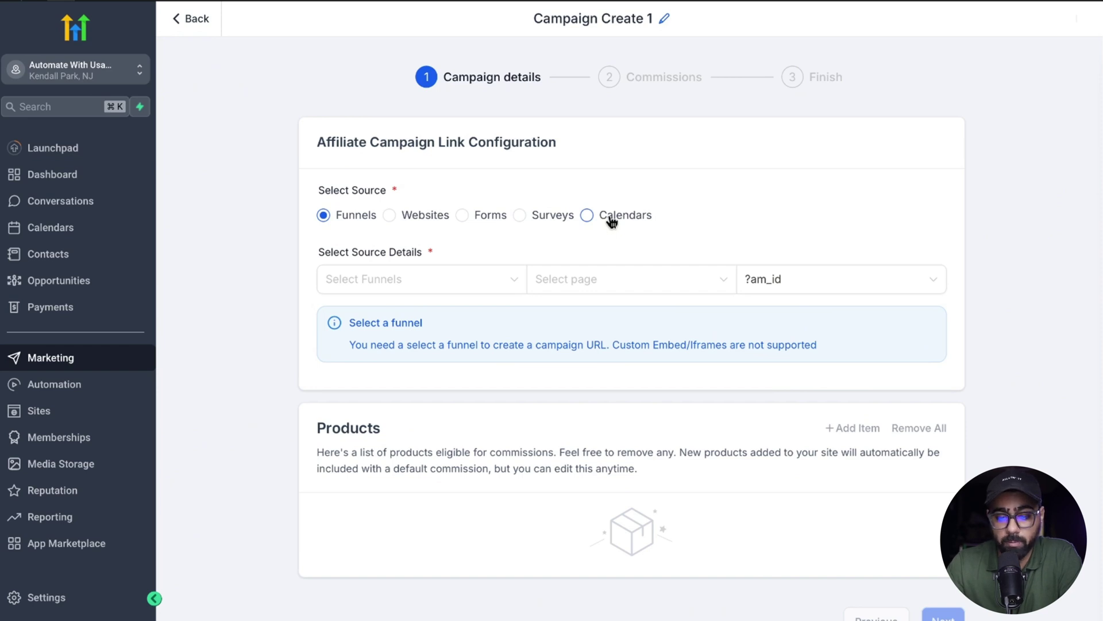
left_click(463, 216)
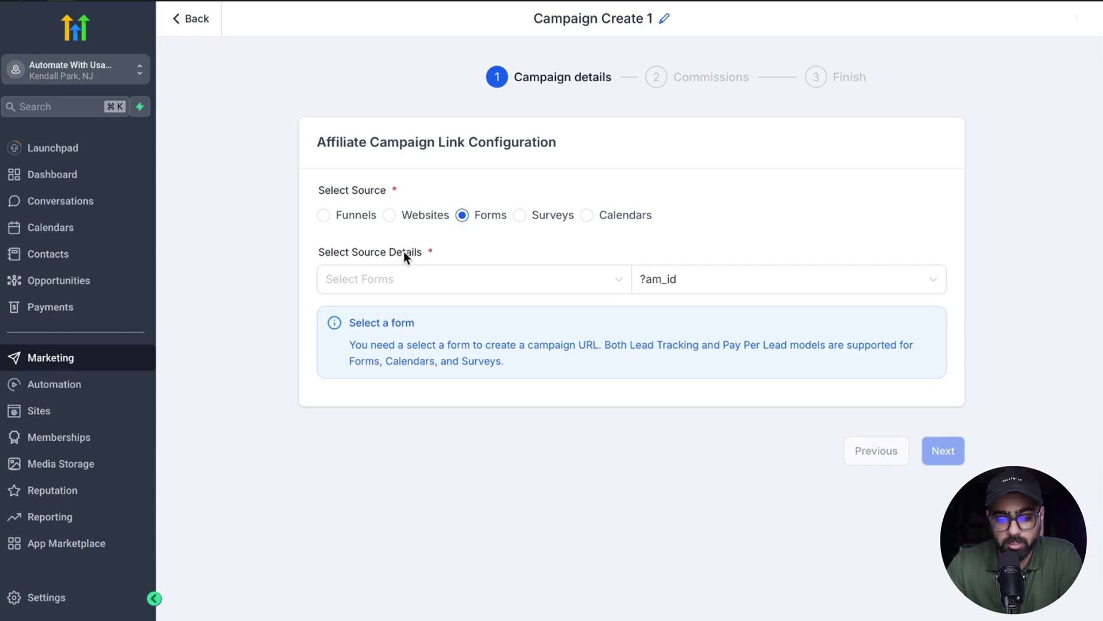
left_click(384, 279)
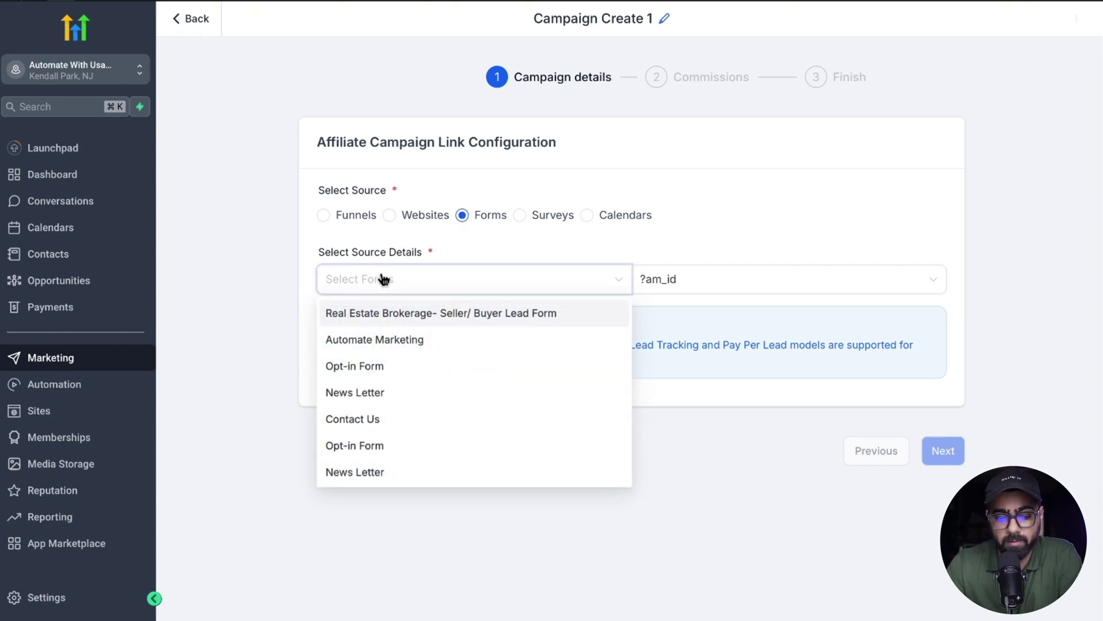
left_click(387, 320)
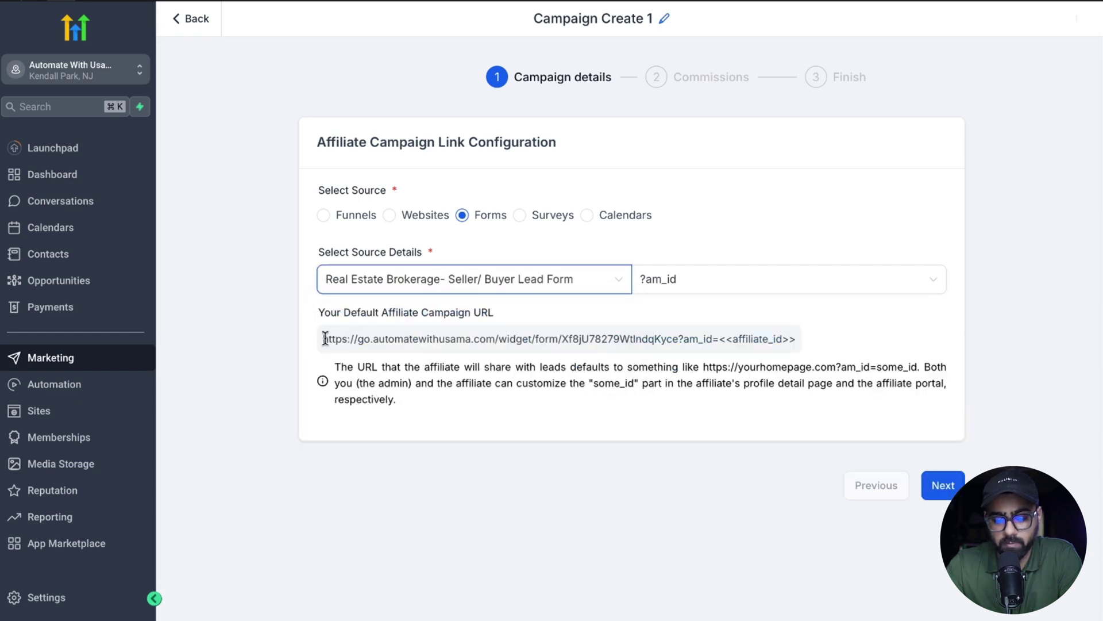
Clear the default campaign URL and advance to the Commissions step.
left_click_drag(321, 339, 812, 339)
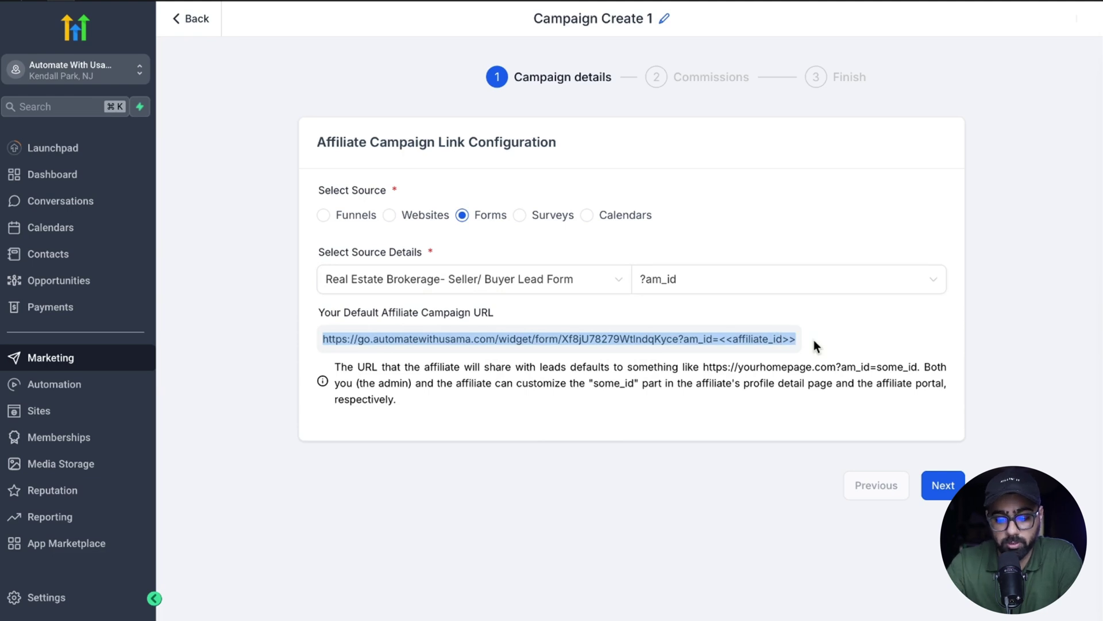
left_click(814, 340)
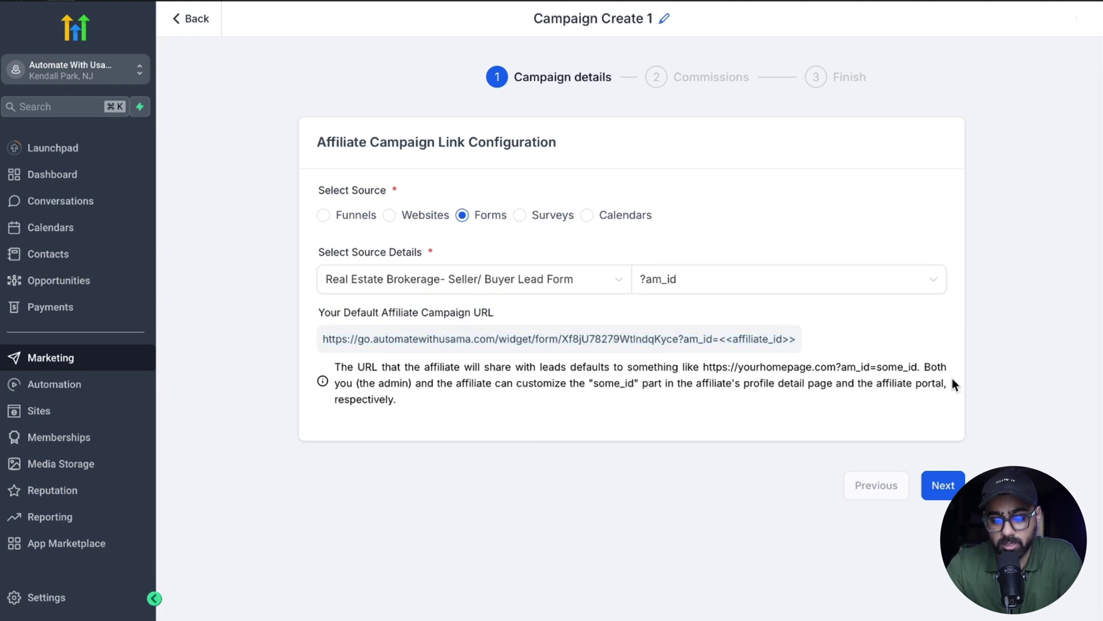
left_click(945, 483)
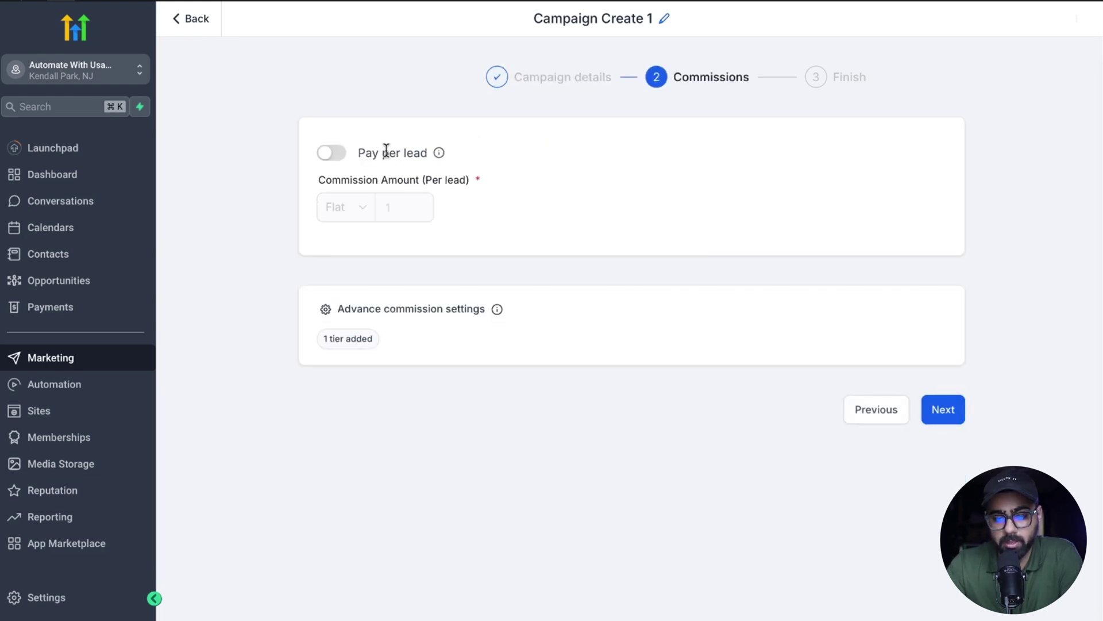
Turn on Pay per lead with a Commission Amount of 8.
left_click(343, 153)
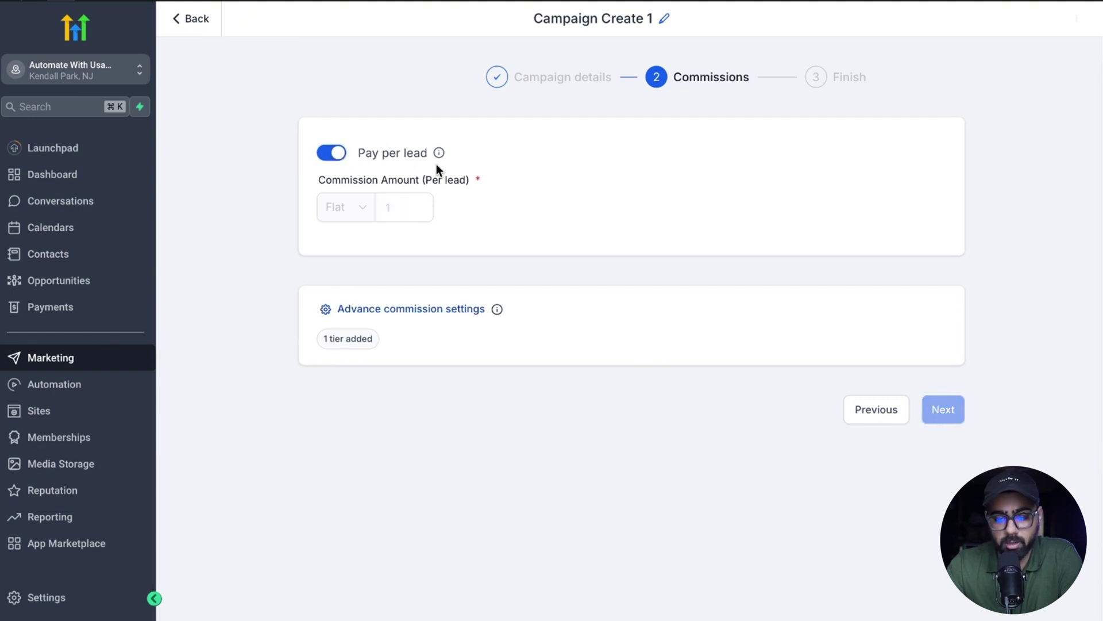
mouse_move(438, 155)
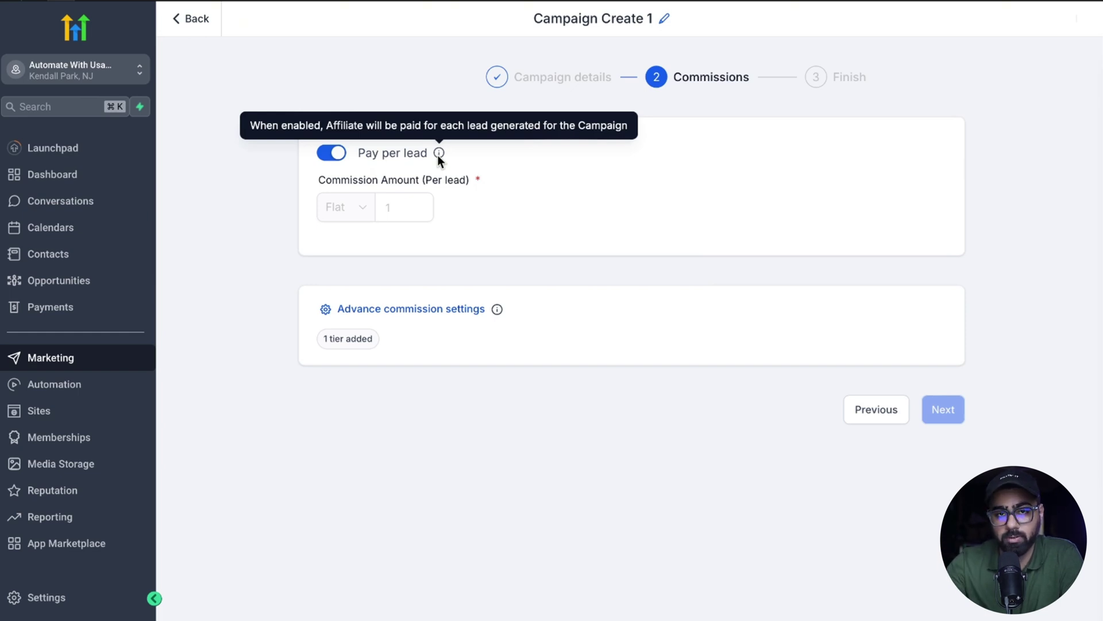
left_click(404, 207)
type("8")
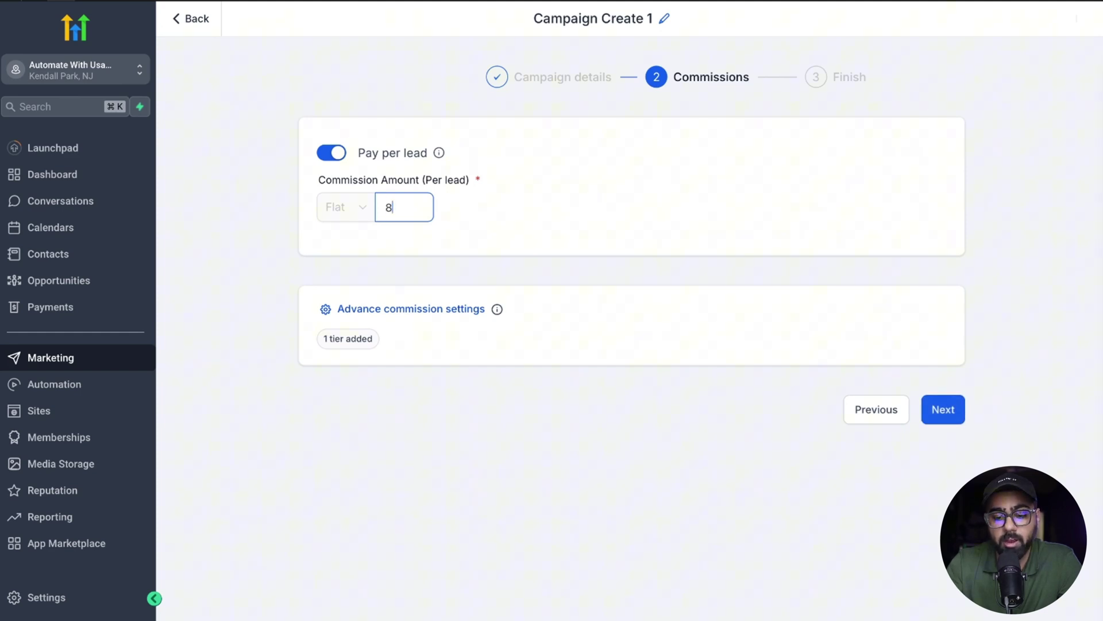
Keep 1 tier in the advanced commission settings, save, and move to Finish.
left_click(440, 310)
left_click(573, 284)
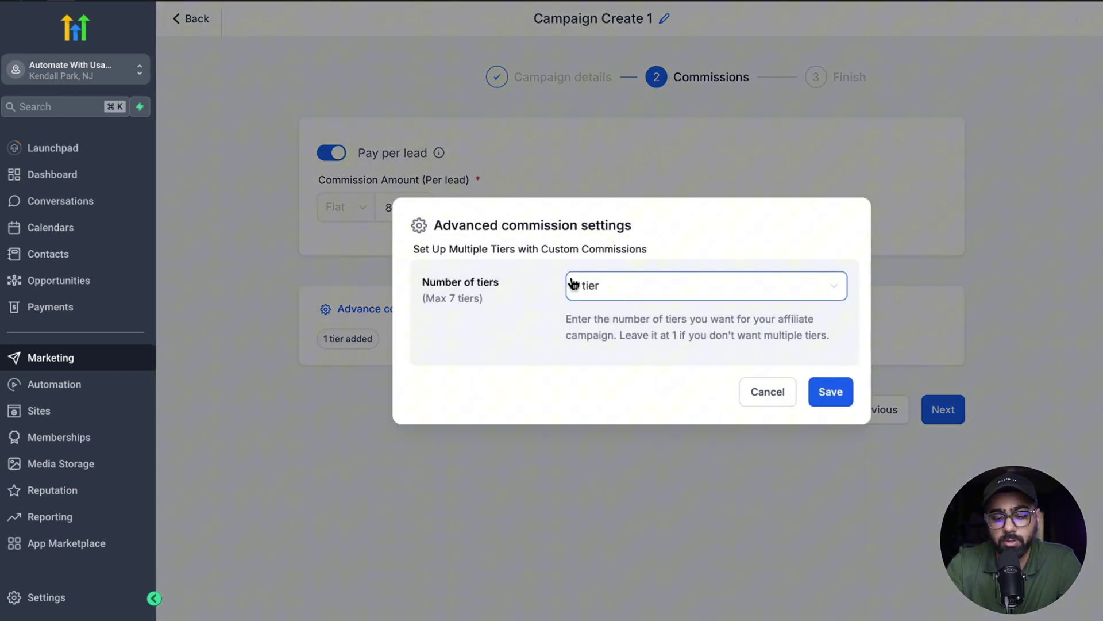
left_click(587, 286)
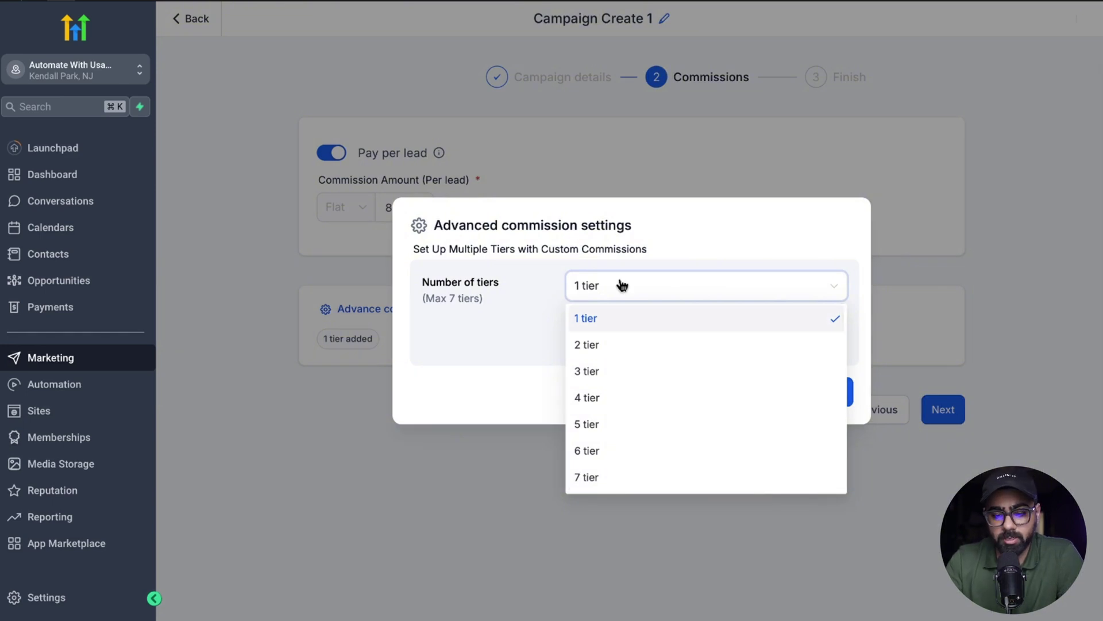
left_click(646, 261)
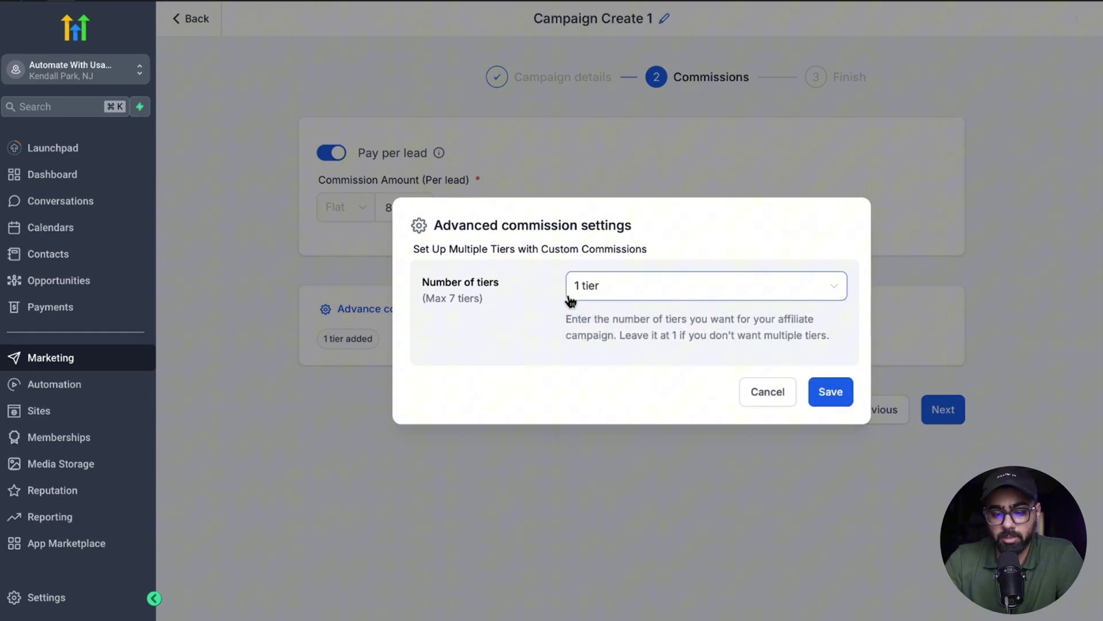
left_click(831, 393)
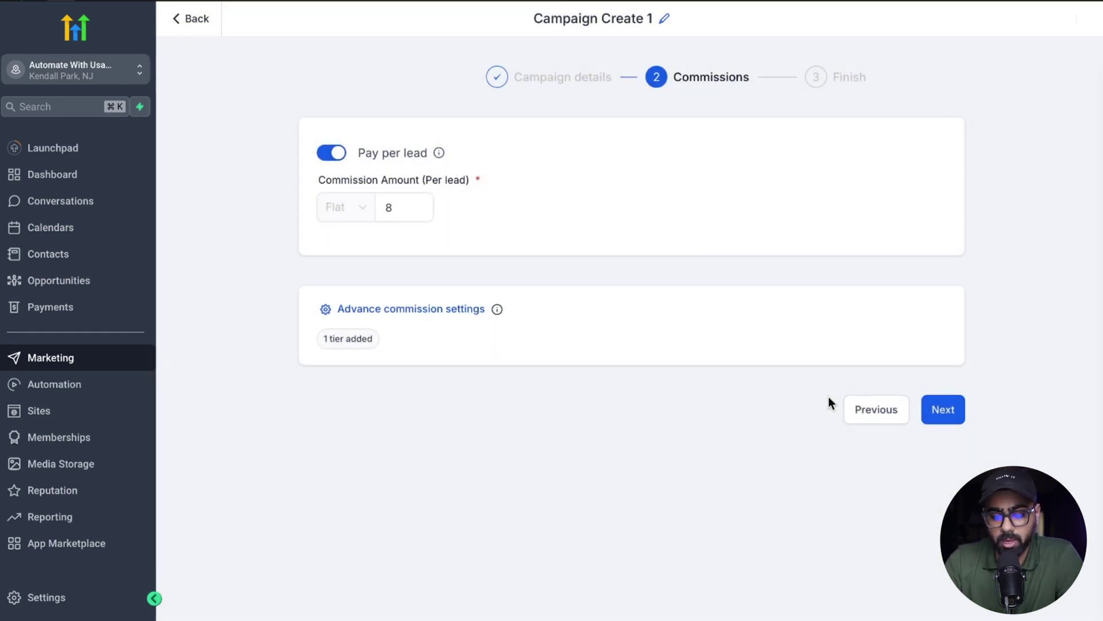
left_click(944, 409)
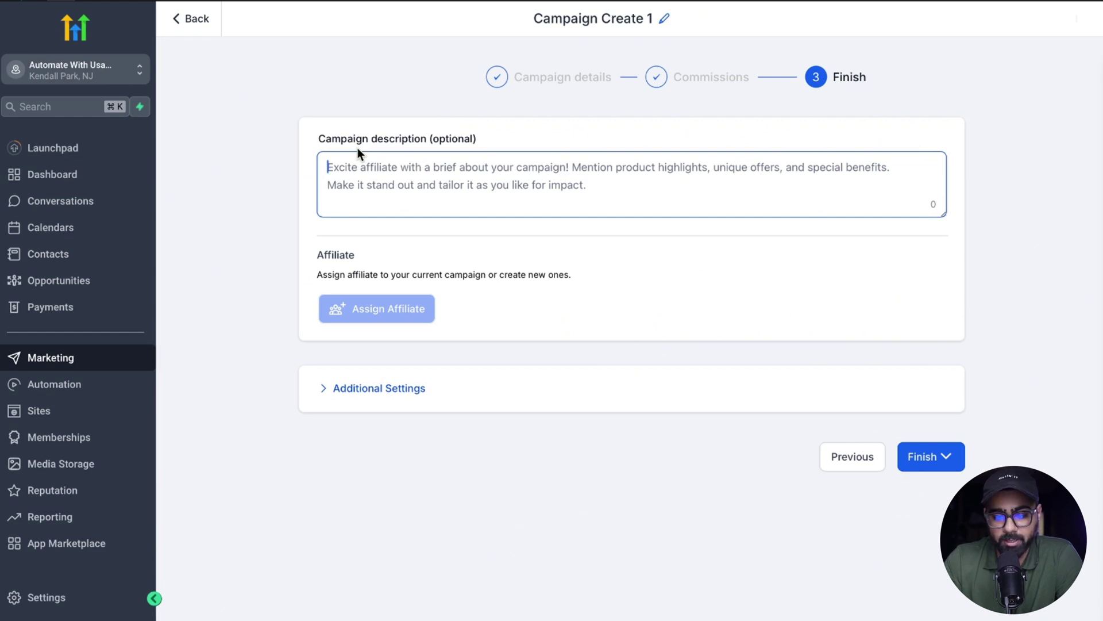
Paste the 976-character affiliate program pitch into the Campaign description.
key("super+v")
scroll(438, 179, "up", 1)
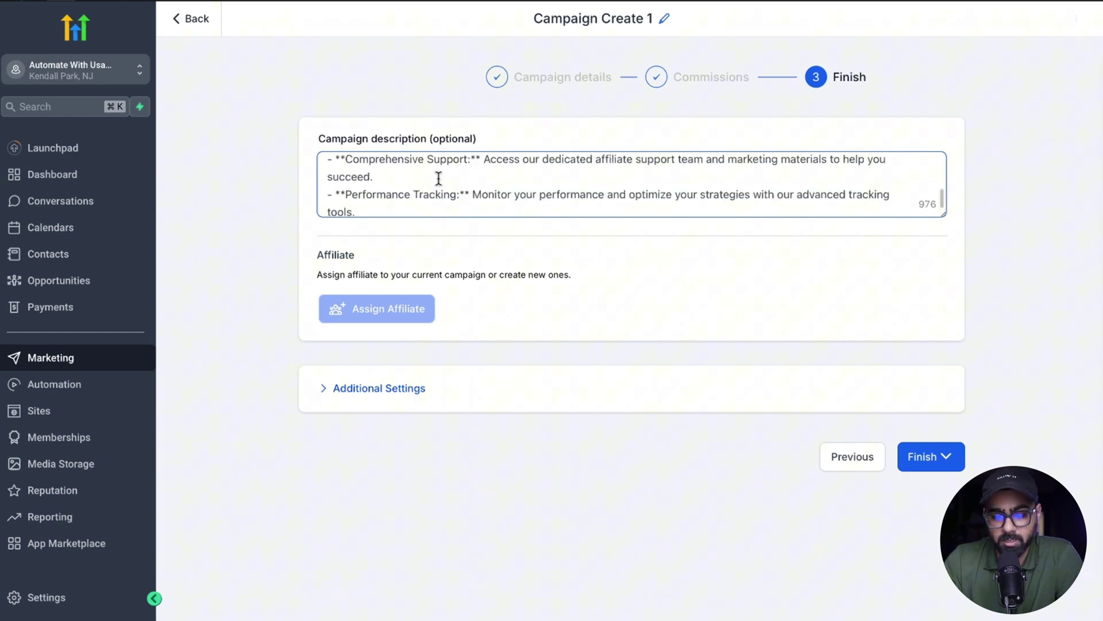
scroll(438, 179, "up", 1)
scroll(438, 179, "down", 3)
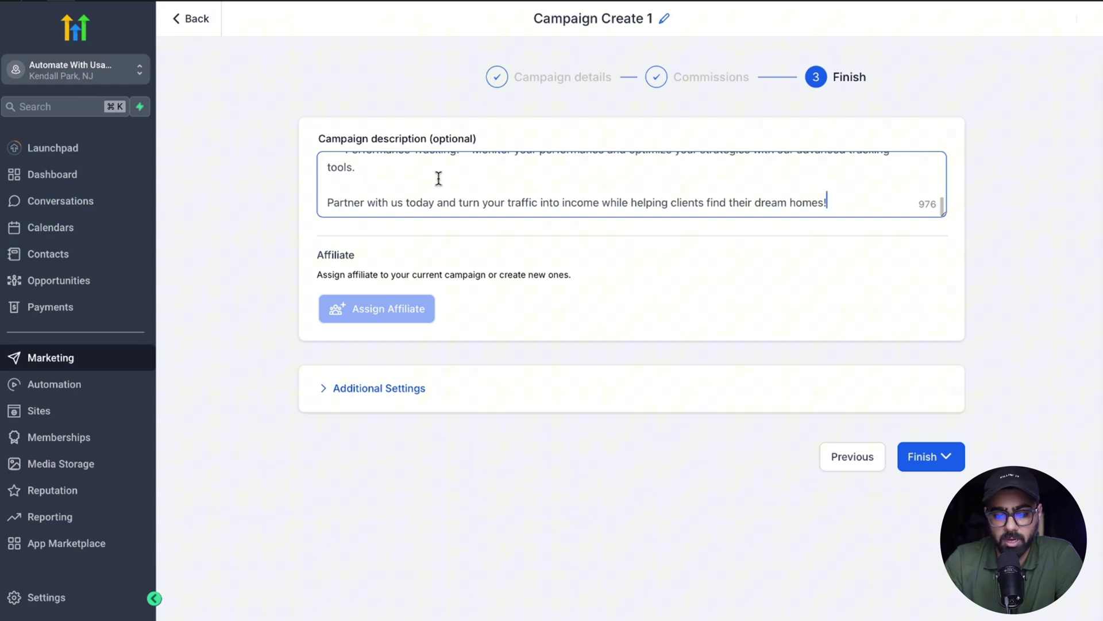
scroll(402, 184, "up", 1)
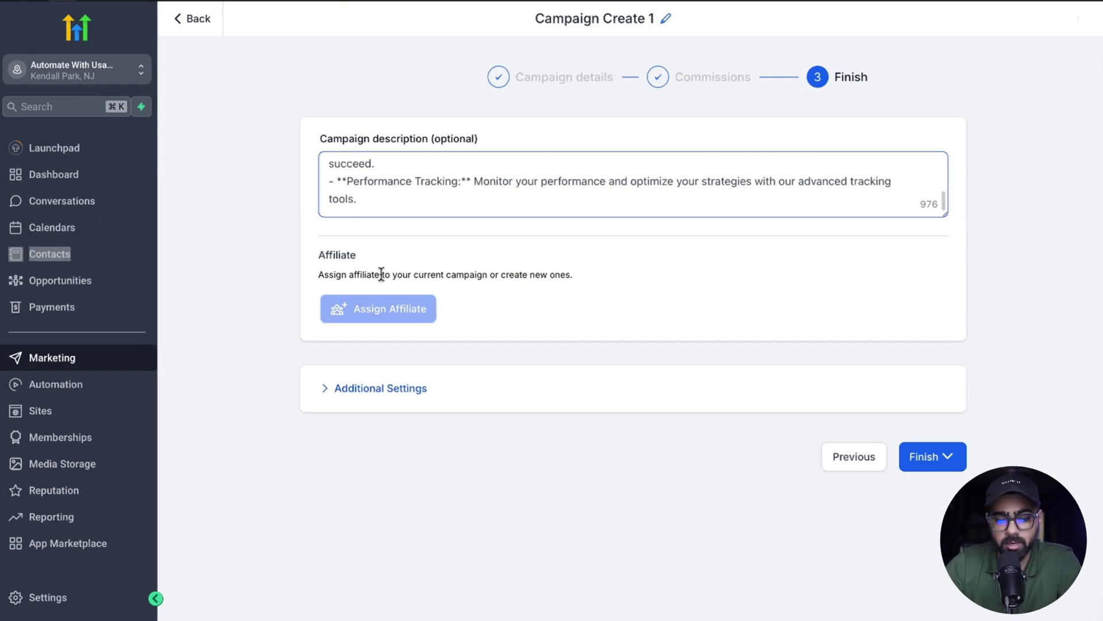
left_click(371, 314)
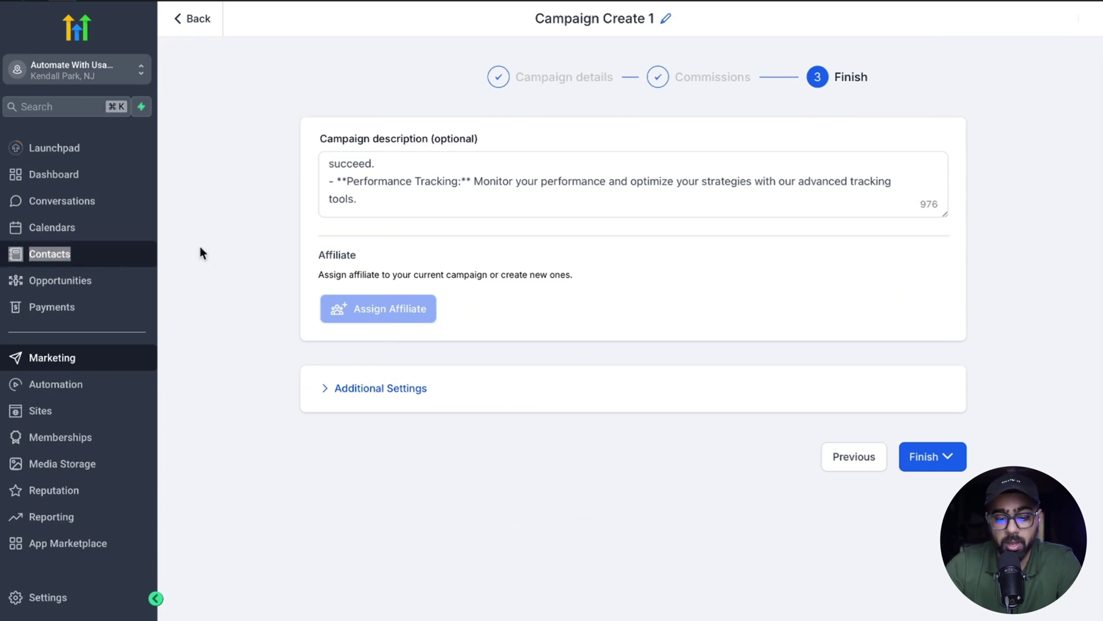
Keep the default email template, 365-day cookie life and Net-15 payout, then Publish now.
left_click(382, 390)
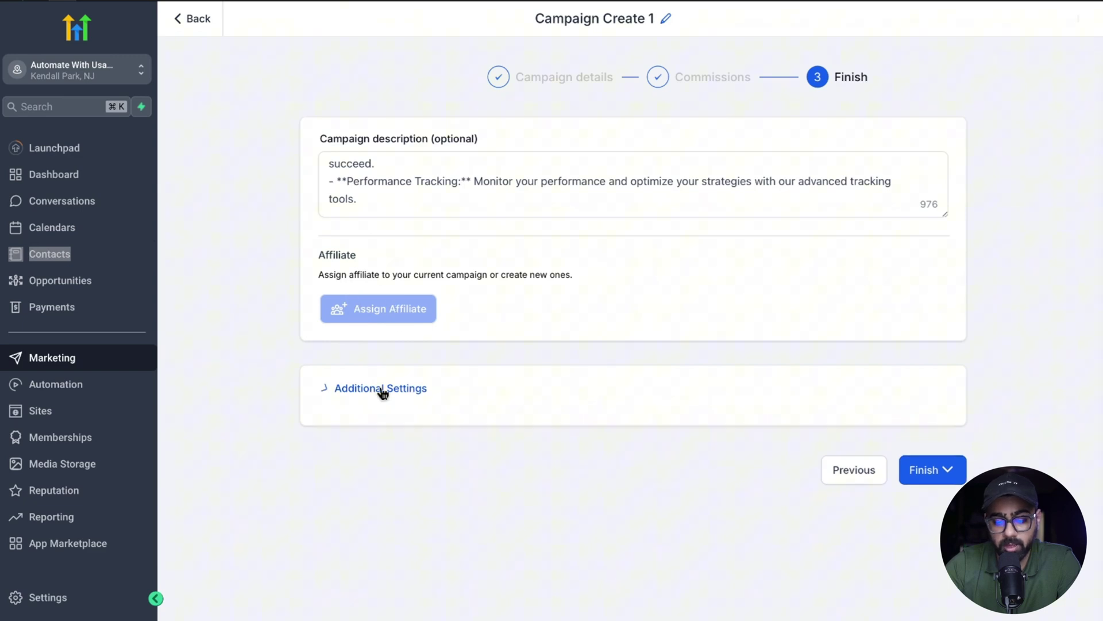
scroll(474, 367, "down", 1)
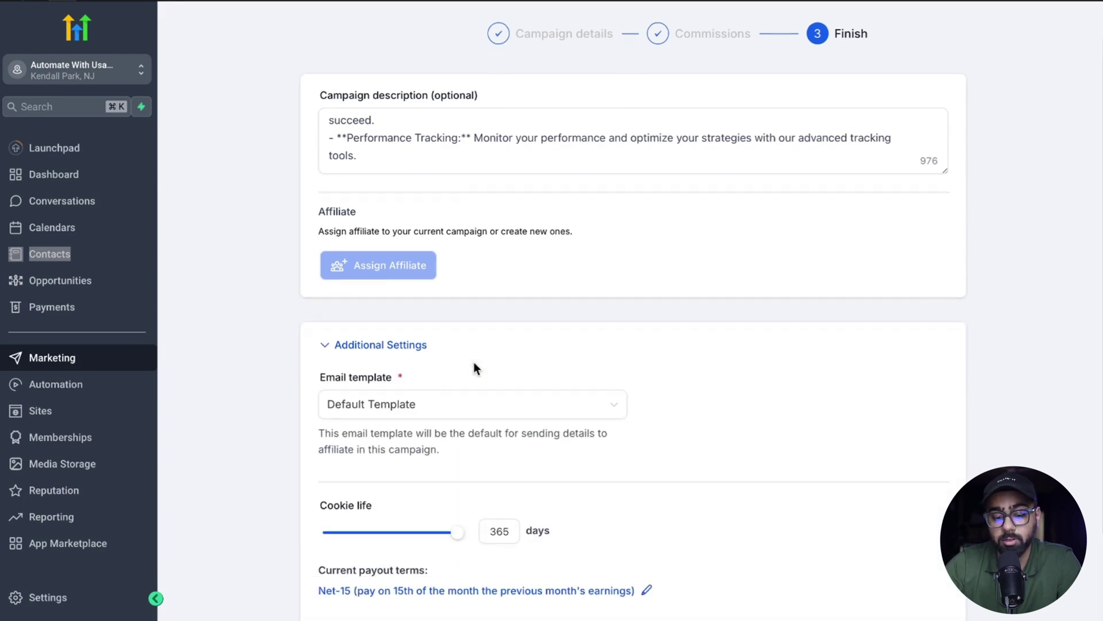
scroll(474, 366, "down", 1)
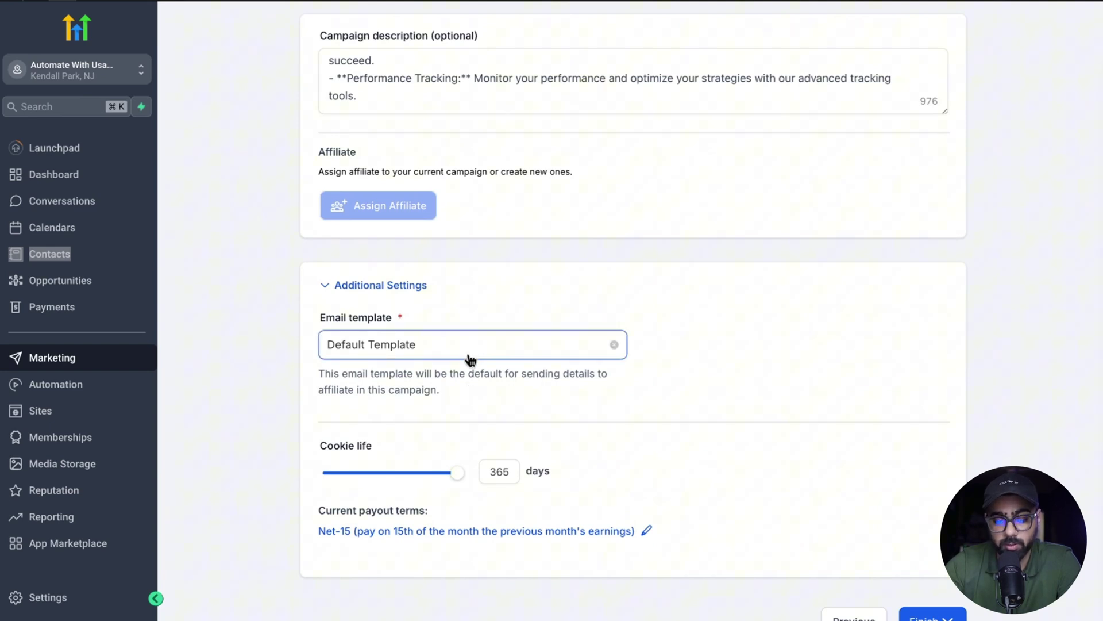
scroll(459, 391, "down", 1)
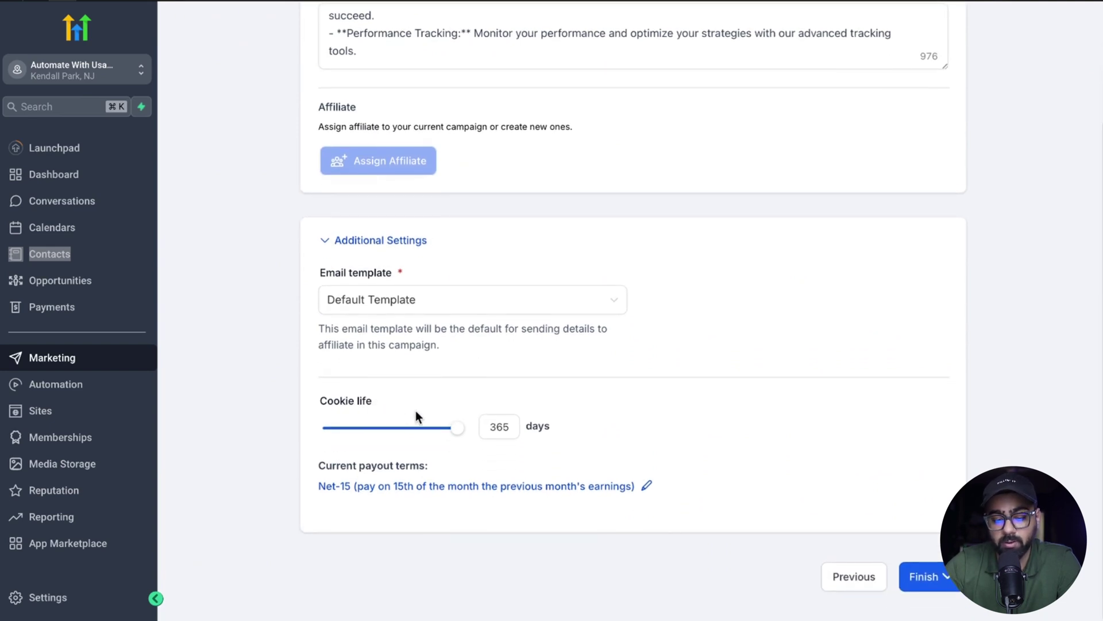
left_click(500, 428)
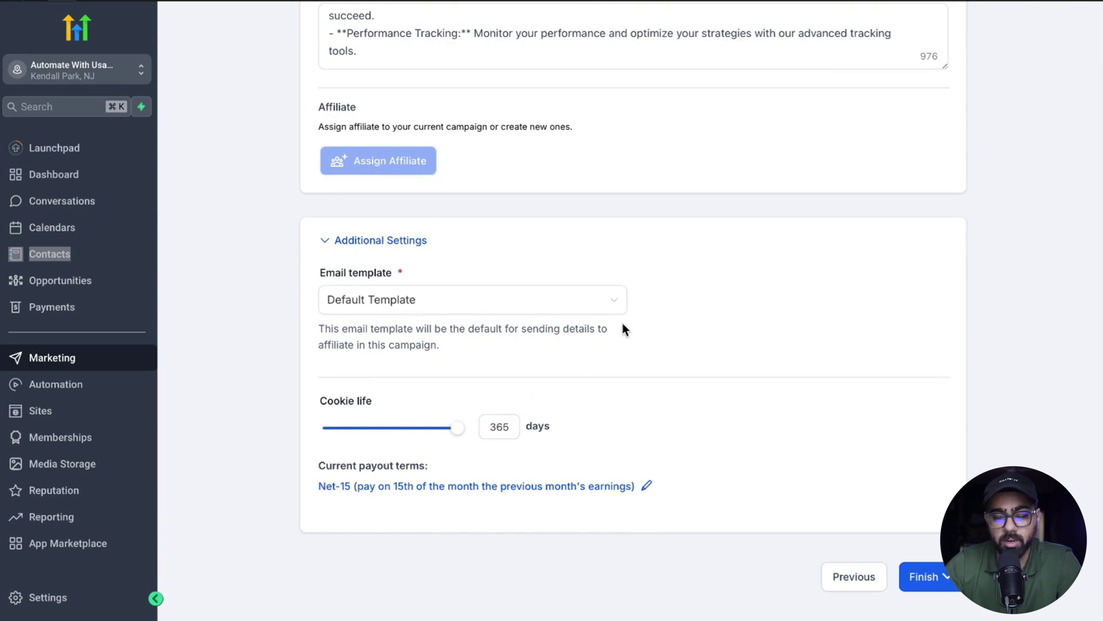
left_click(935, 581)
left_click(920, 450)
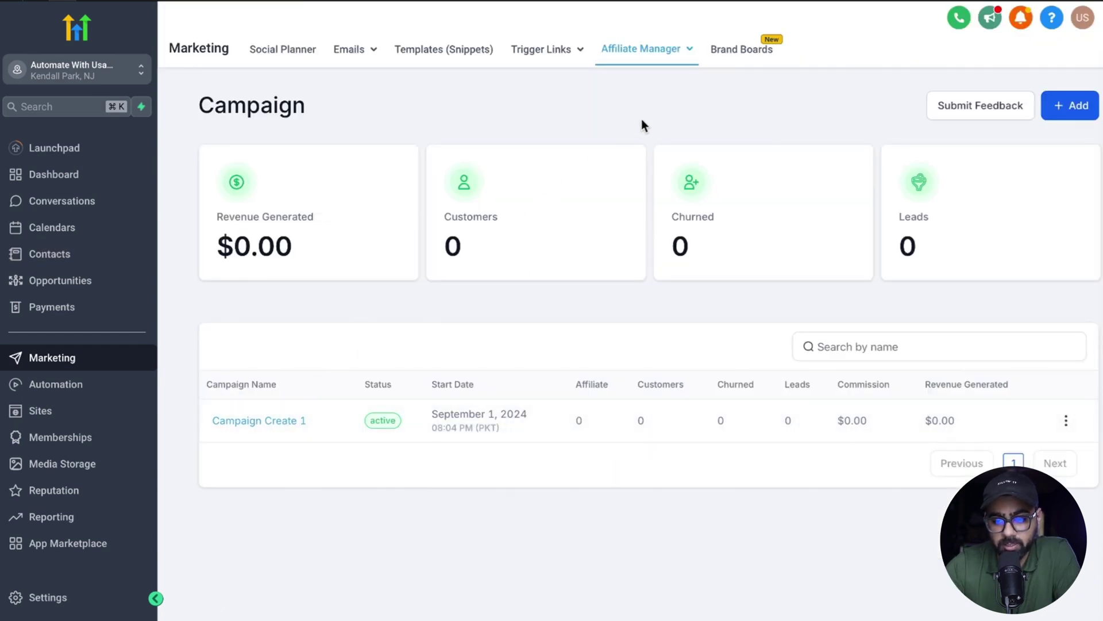
Add a first affiliate assigned to Campaign Create 1 and copy their magic link.
left_click(642, 49)
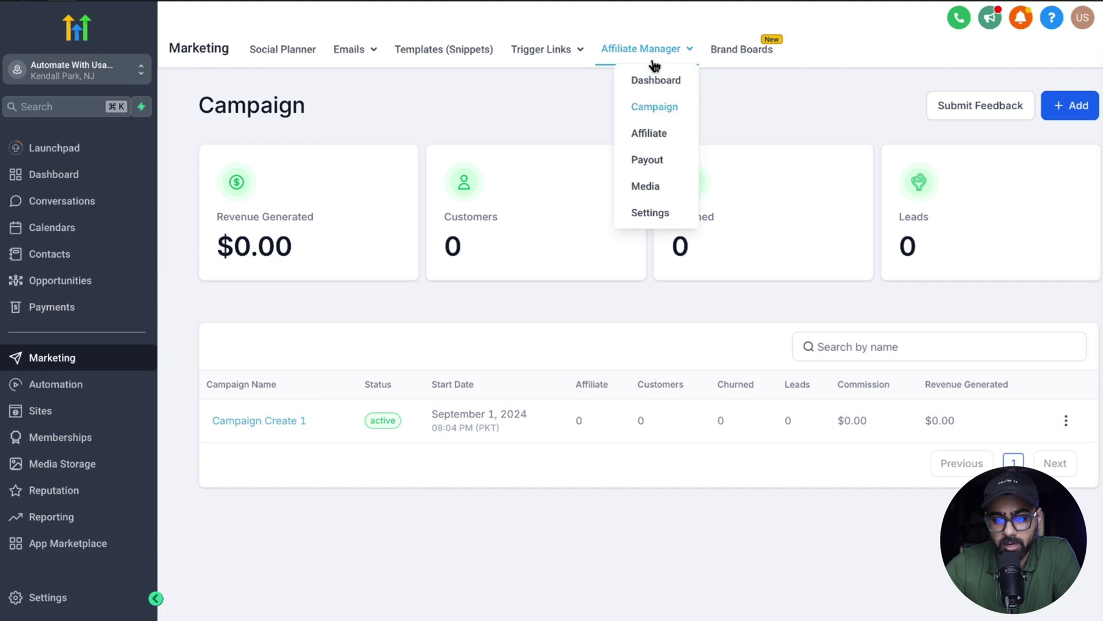
left_click(661, 139)
left_click(1066, 112)
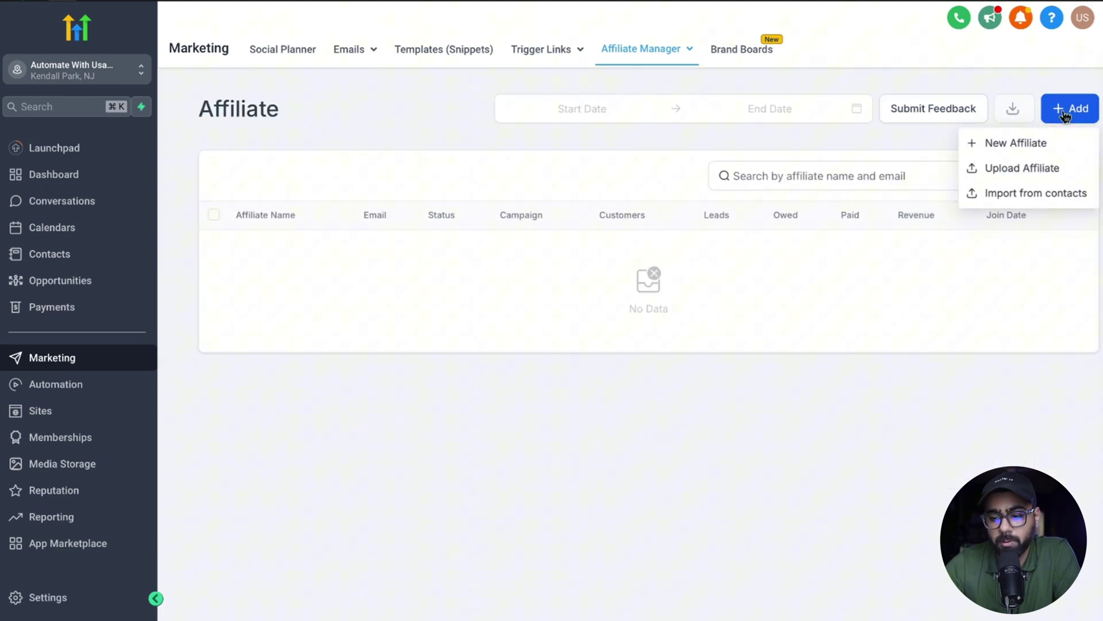
left_click(1010, 145)
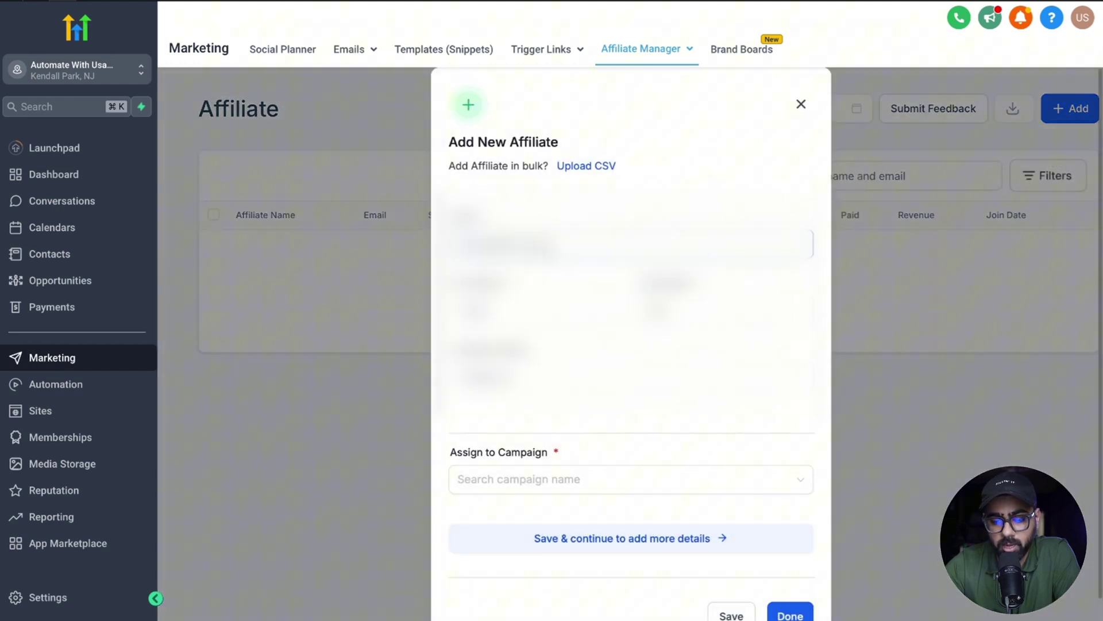
left_click(560, 477)
left_click(563, 511)
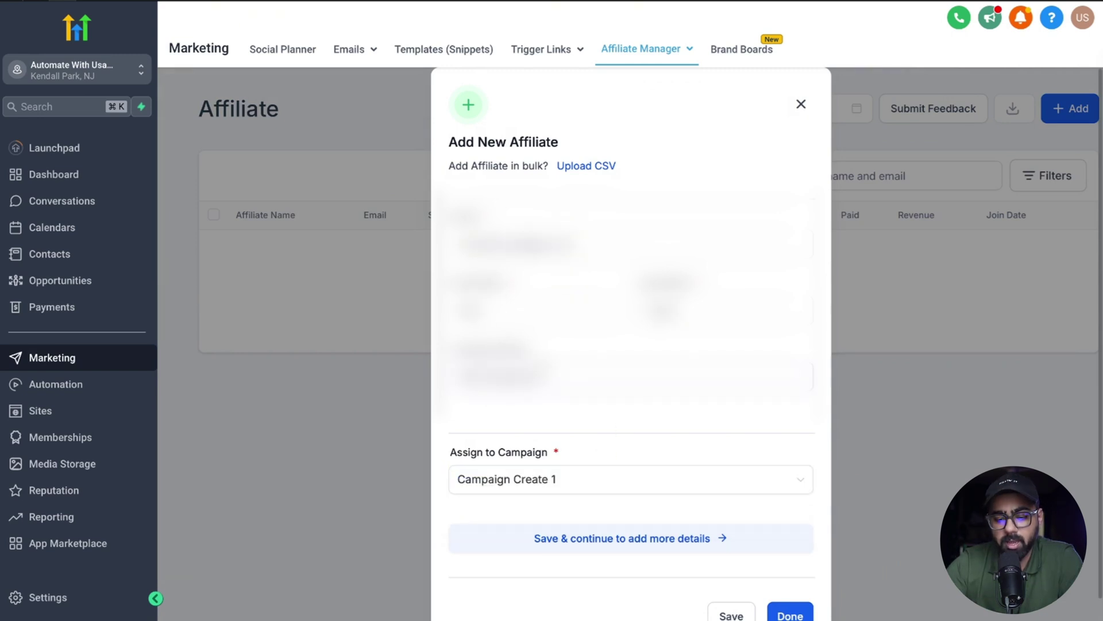
left_click_drag(531, 377, 435, 376)
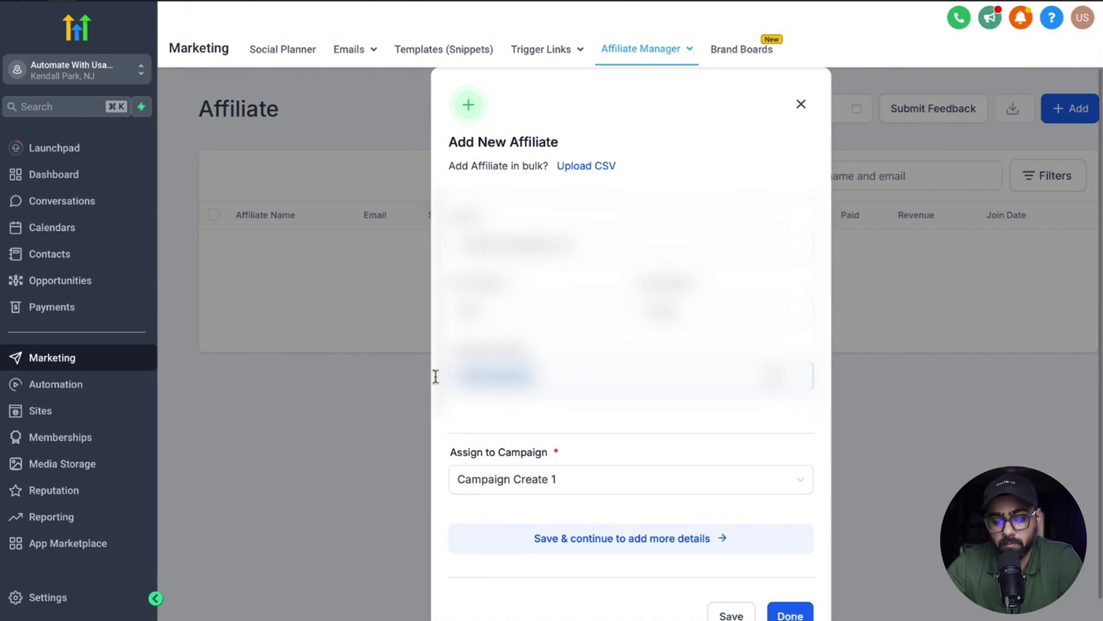
scroll(618, 437, "down", 1)
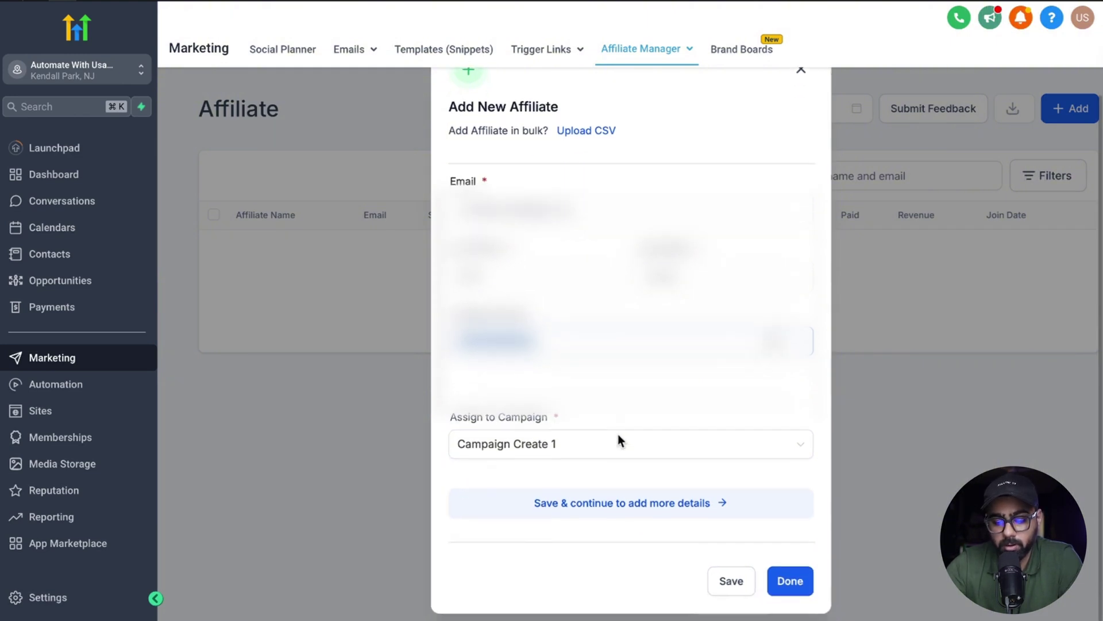
left_click(795, 586)
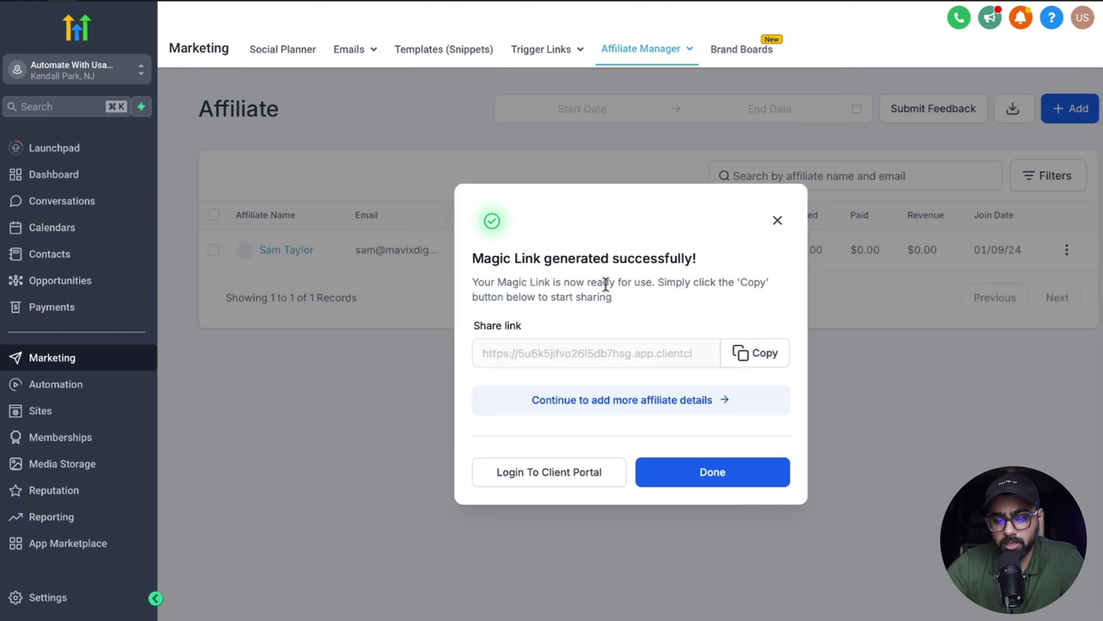
left_click(743, 355)
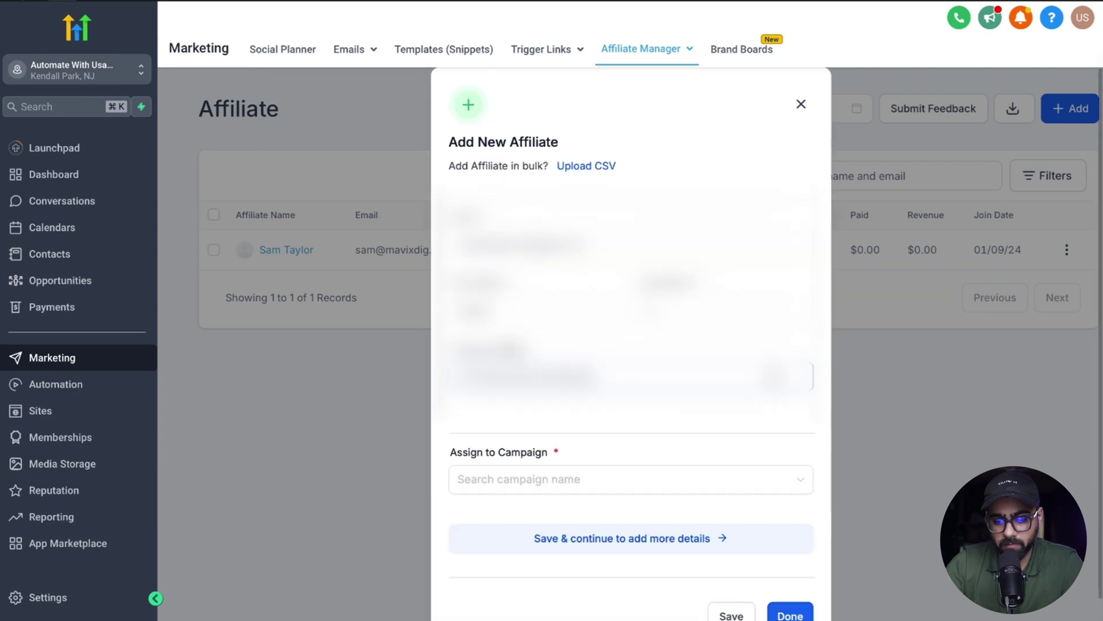
Add a second affiliate assigned to Campaign Create 1.
left_click(518, 477)
left_click(511, 521)
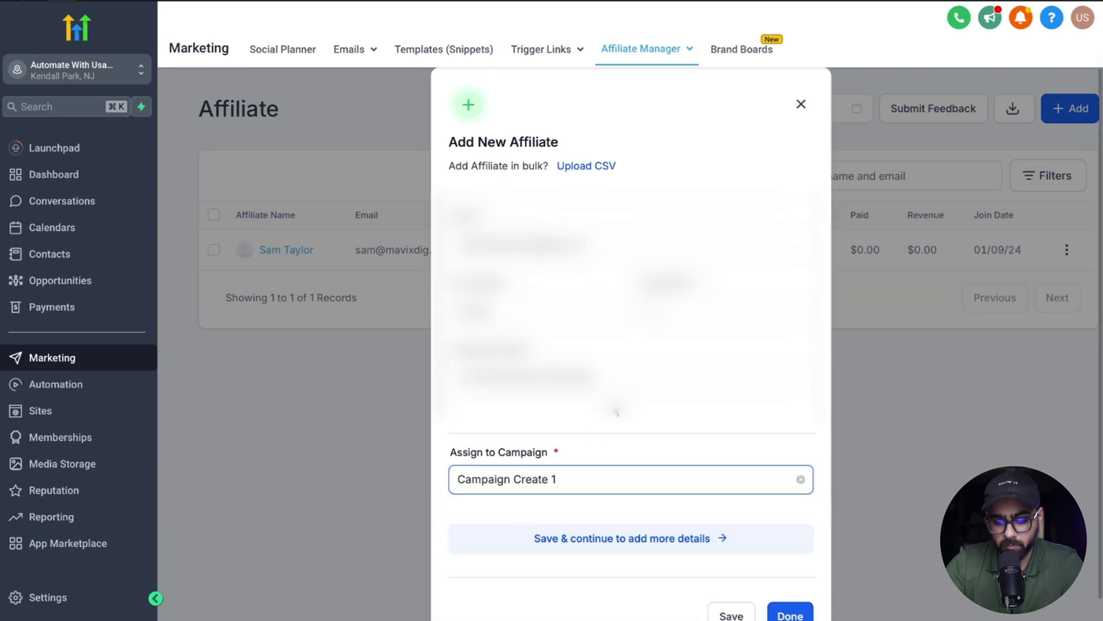
scroll(617, 412, "down", 1)
left_click(790, 592)
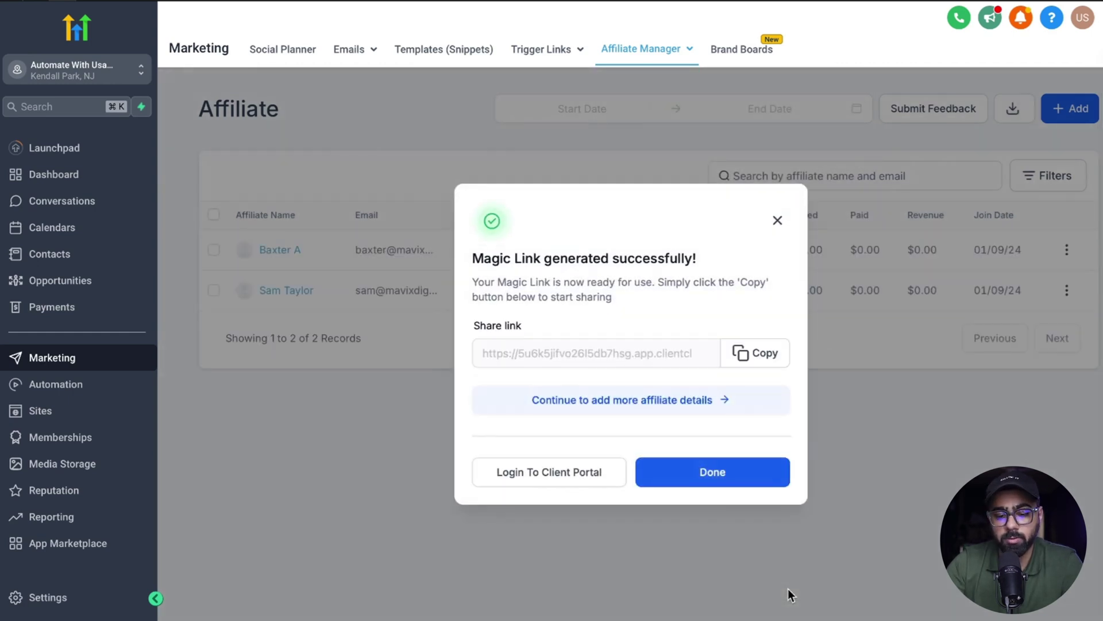
left_click(652, 49)
Review the affiliate dashboard, then open an affiliate's details and their referral form link.
left_click(646, 81)
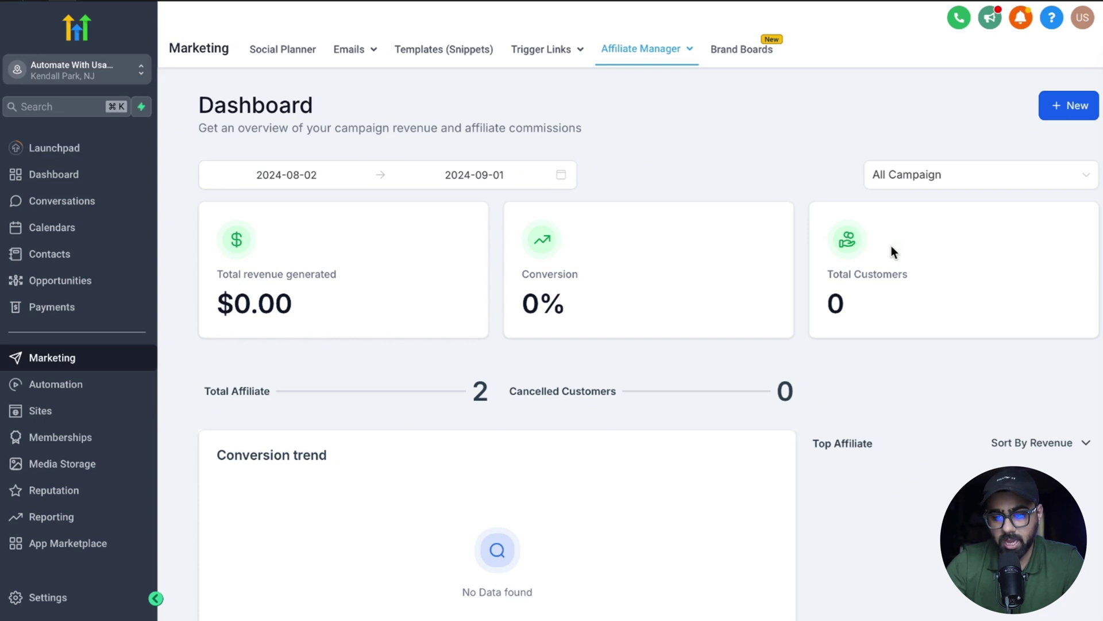
mouse_move(680, 64)
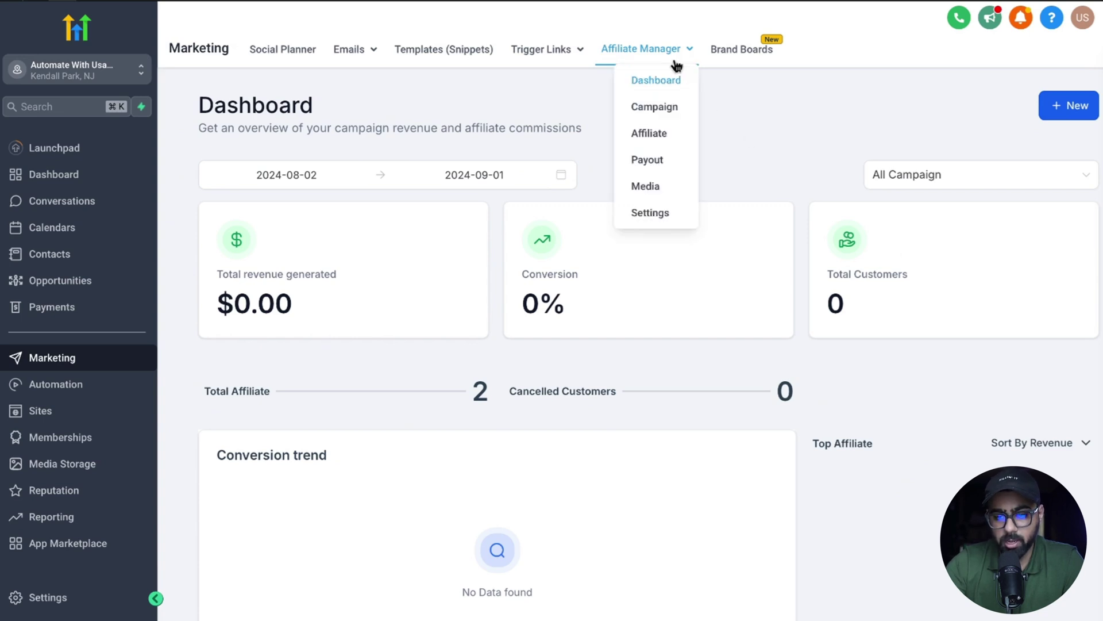
left_click(654, 139)
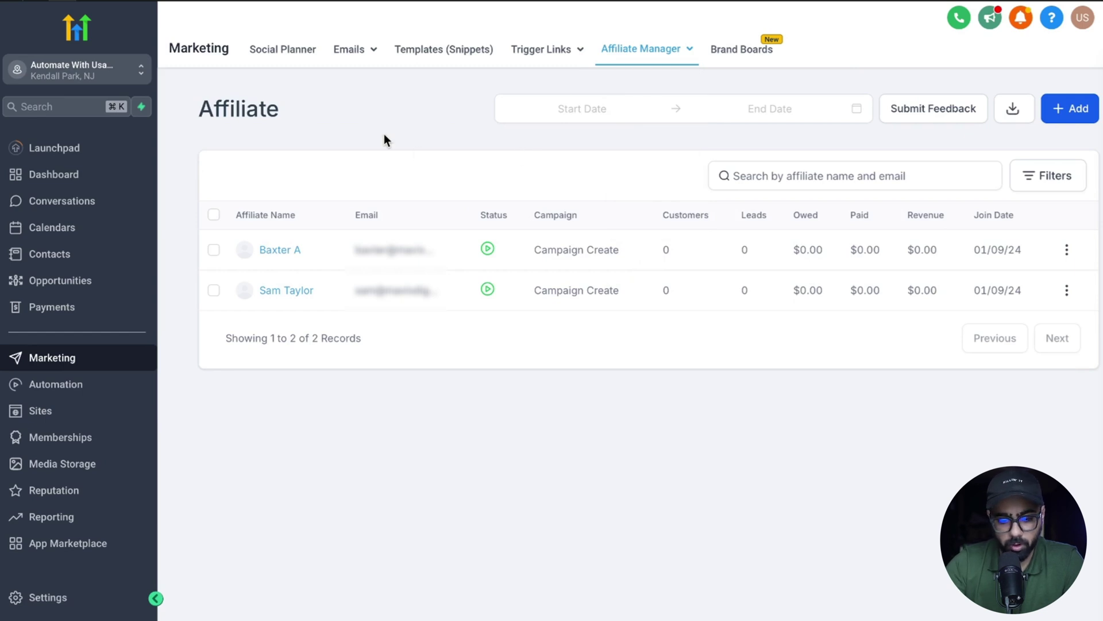
left_click(282, 291)
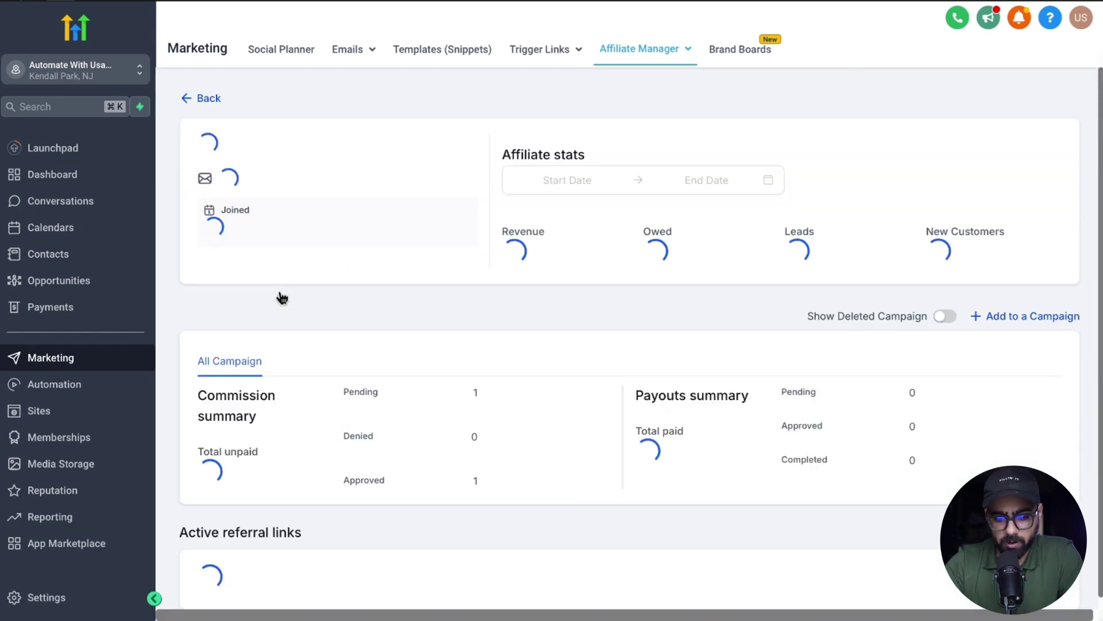
scroll(332, 295, "down", 4)
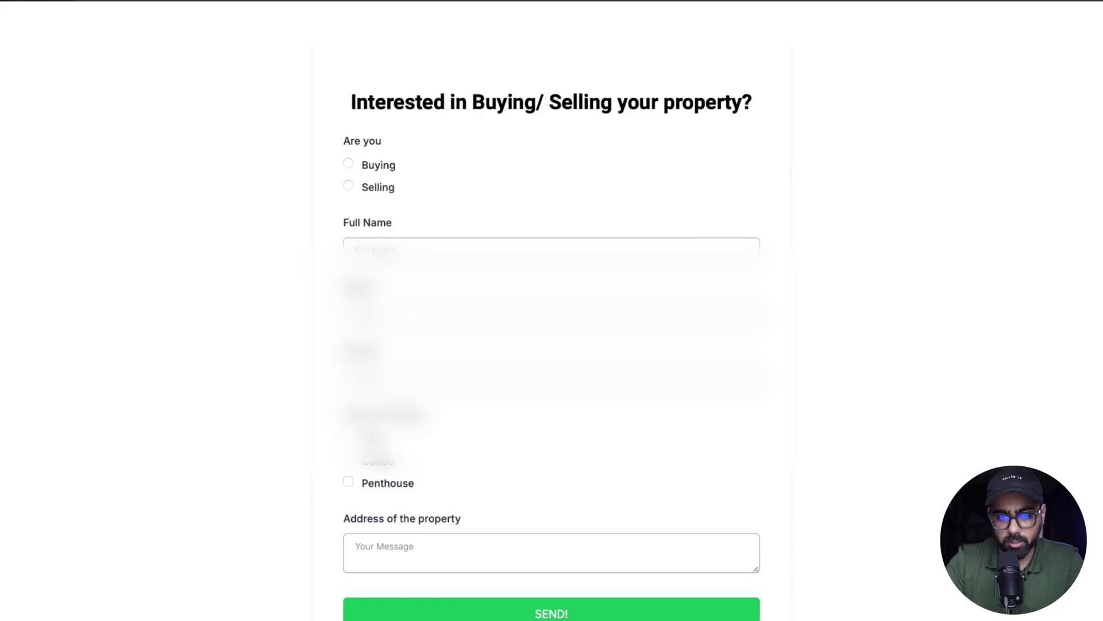
Submit the enquiry form as a Buying lead wanting a Villa at Main Street NJ.
left_click(373, 165)
scroll(397, 111, "down", 1)
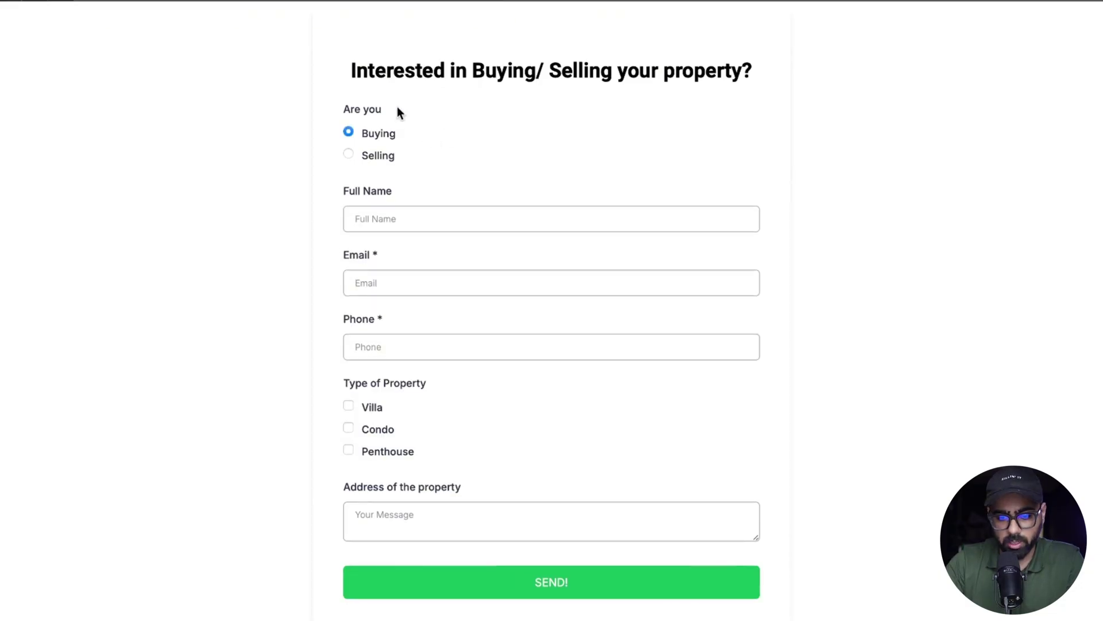
left_click(402, 216)
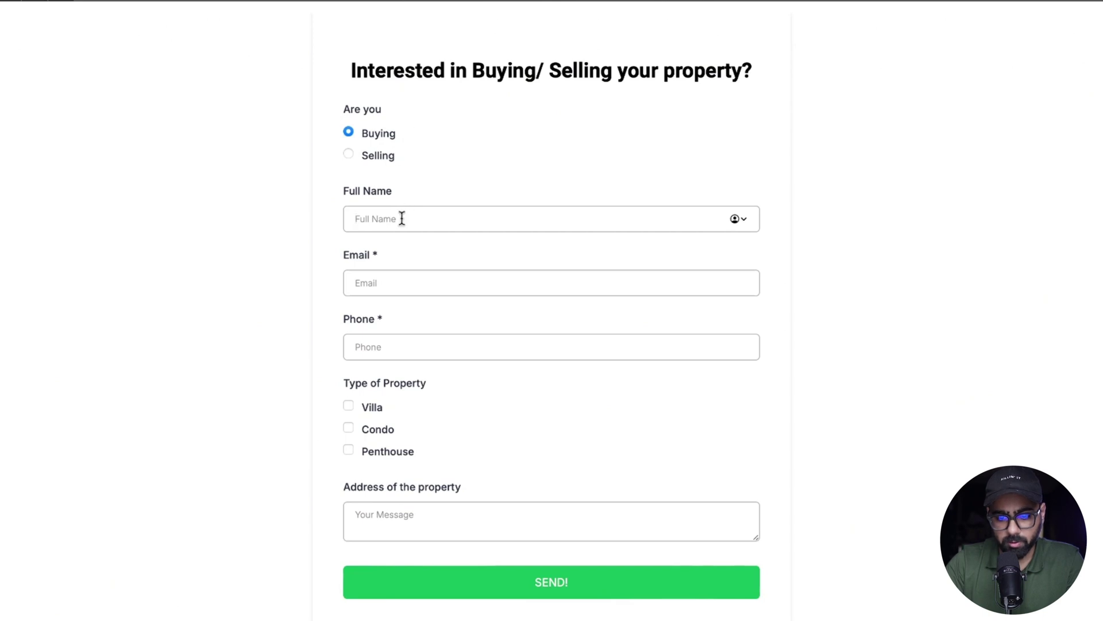
left_click(391, 237)
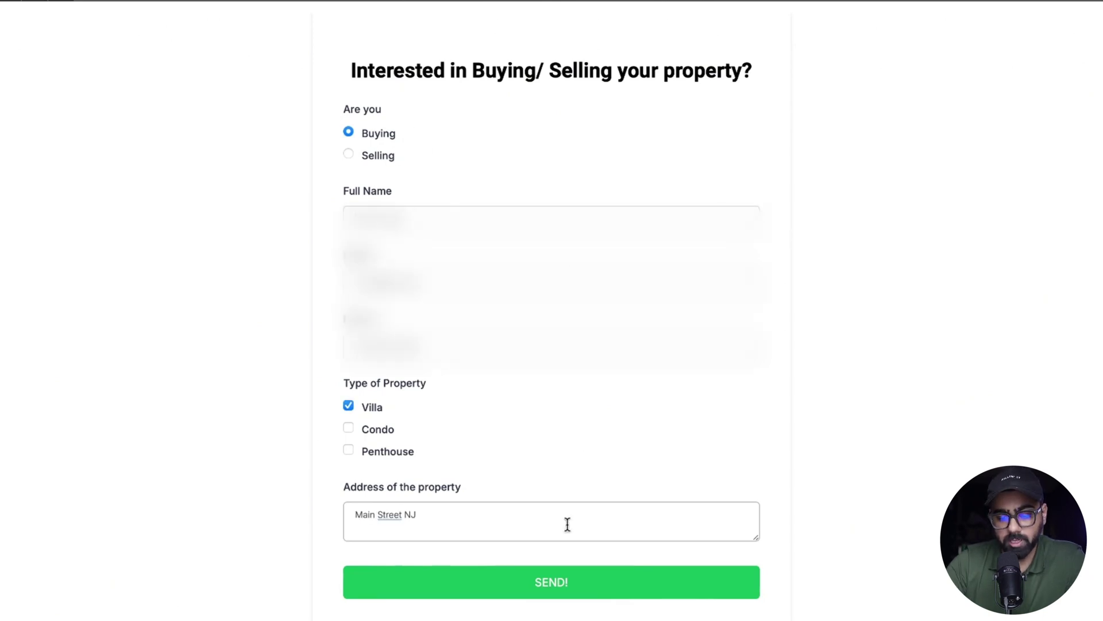
left_click(550, 583)
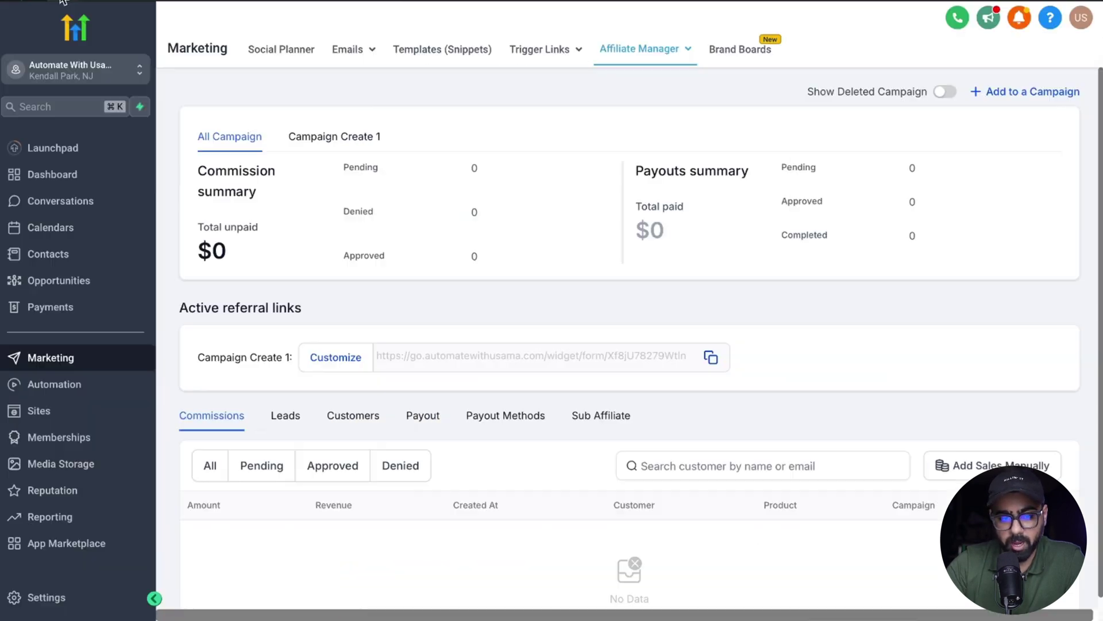
Check the affiliate dashboard for $8.00 owed and one pending Lead Commission.
mouse_move(613, 62)
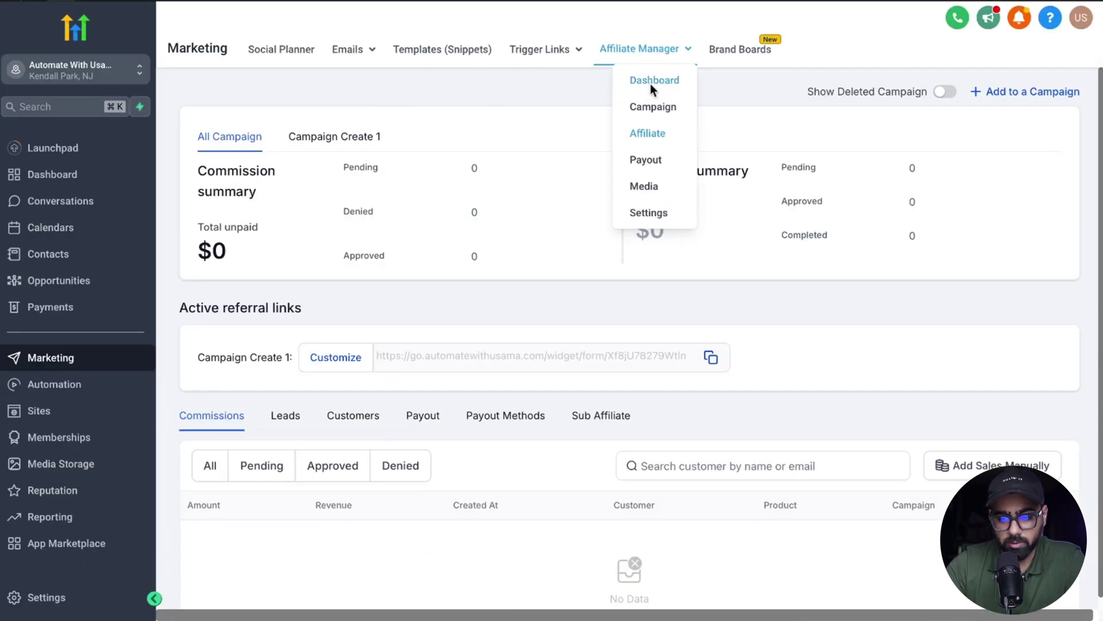
left_click(651, 84)
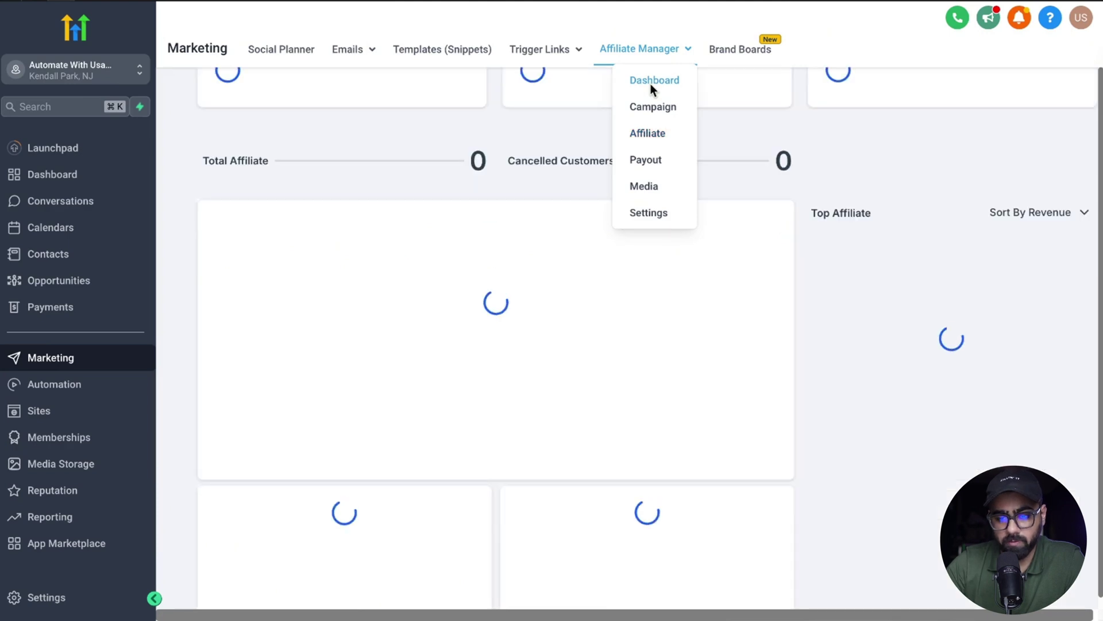
scroll(653, 257, "up", 2)
scroll(640, 125, "up", 3)
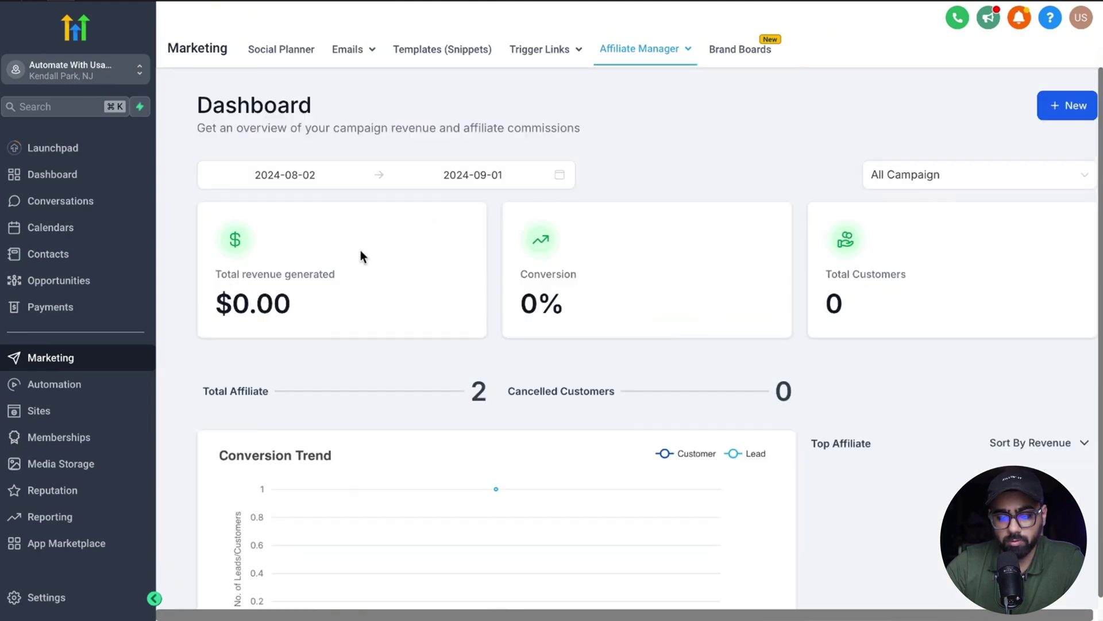
scroll(449, 322, "down", 8)
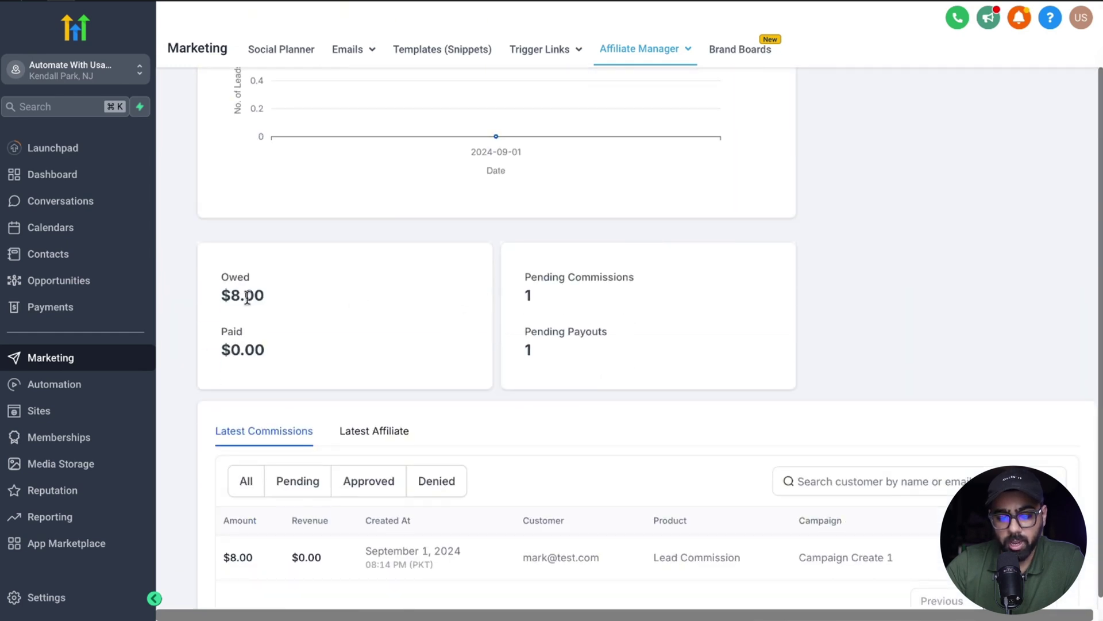
scroll(364, 336, "down", 1)
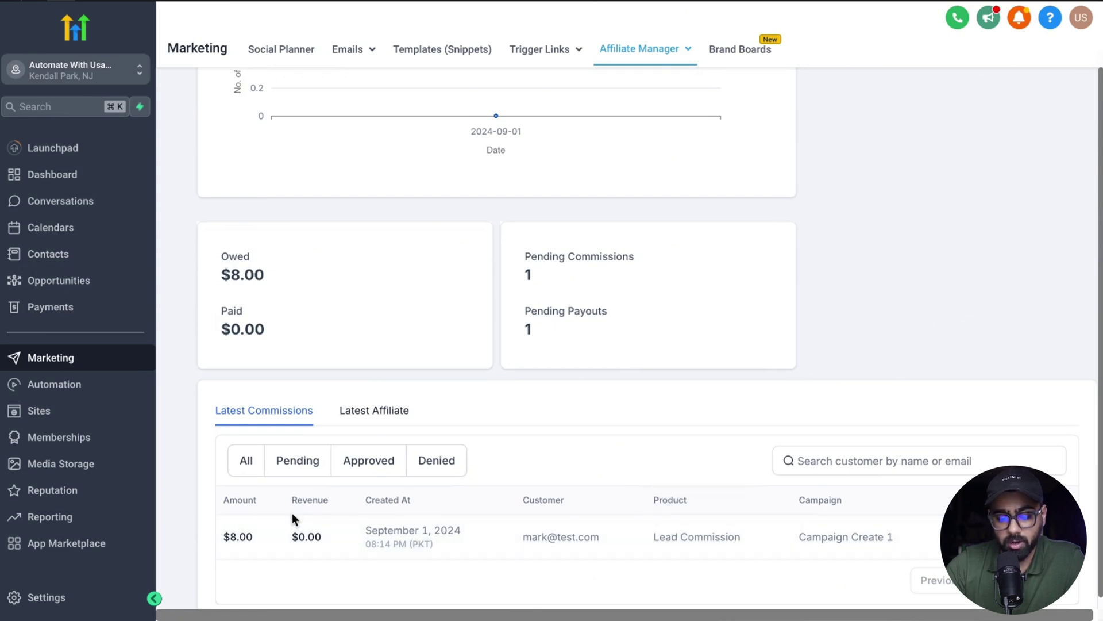
scroll(724, 249, "up", 5)
scroll(724, 251, "up", 1)
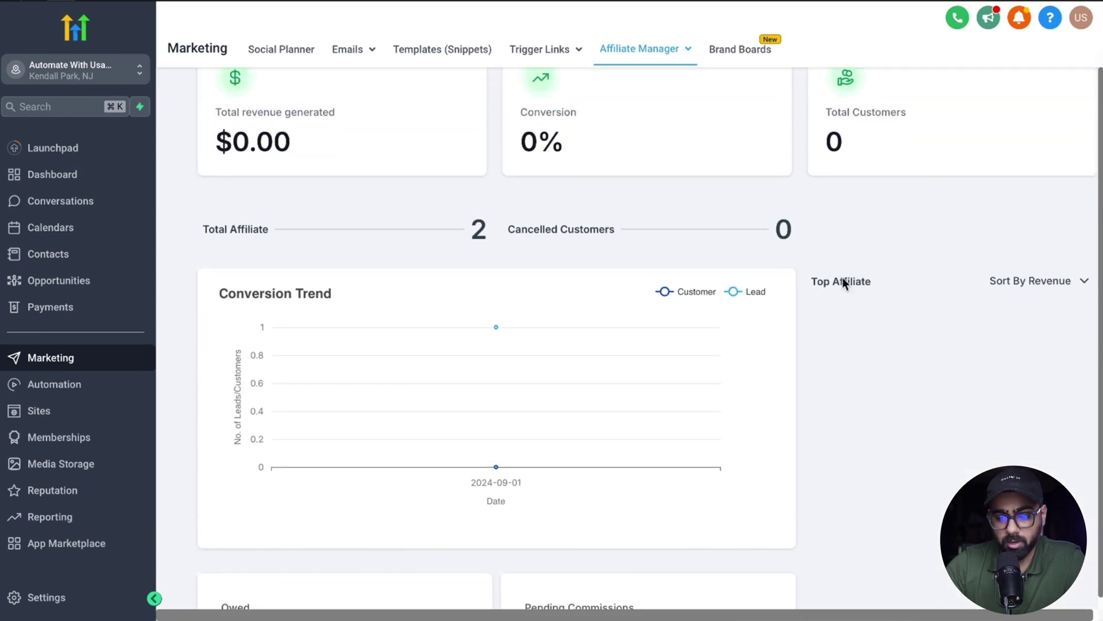
Sort the Top Affiliate ranking by Lead.
left_click(1018, 288)
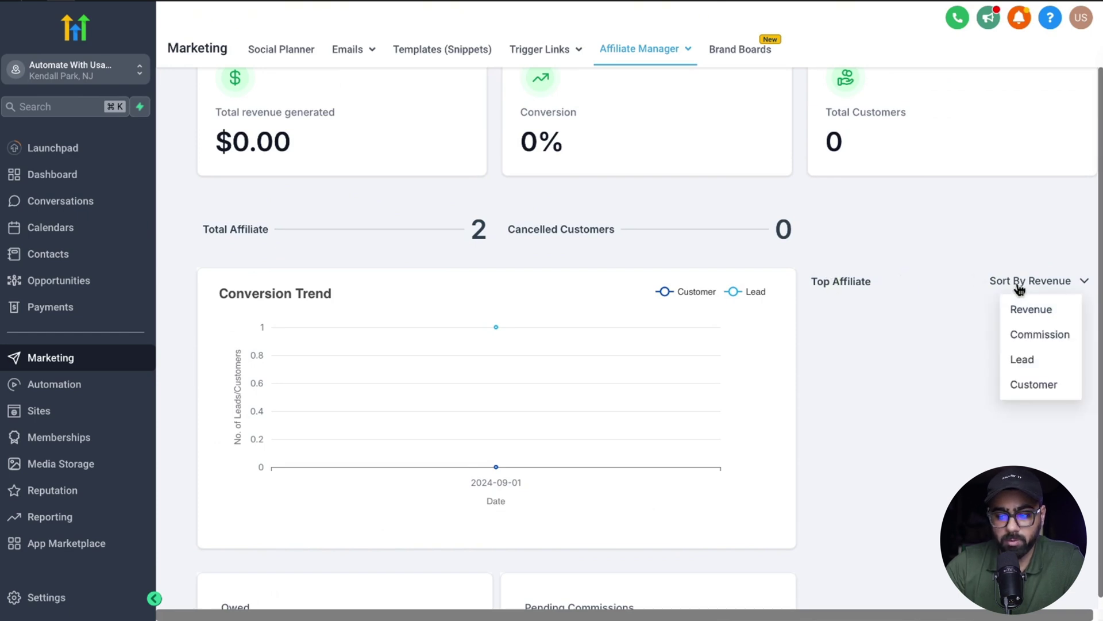
left_click(1034, 361)
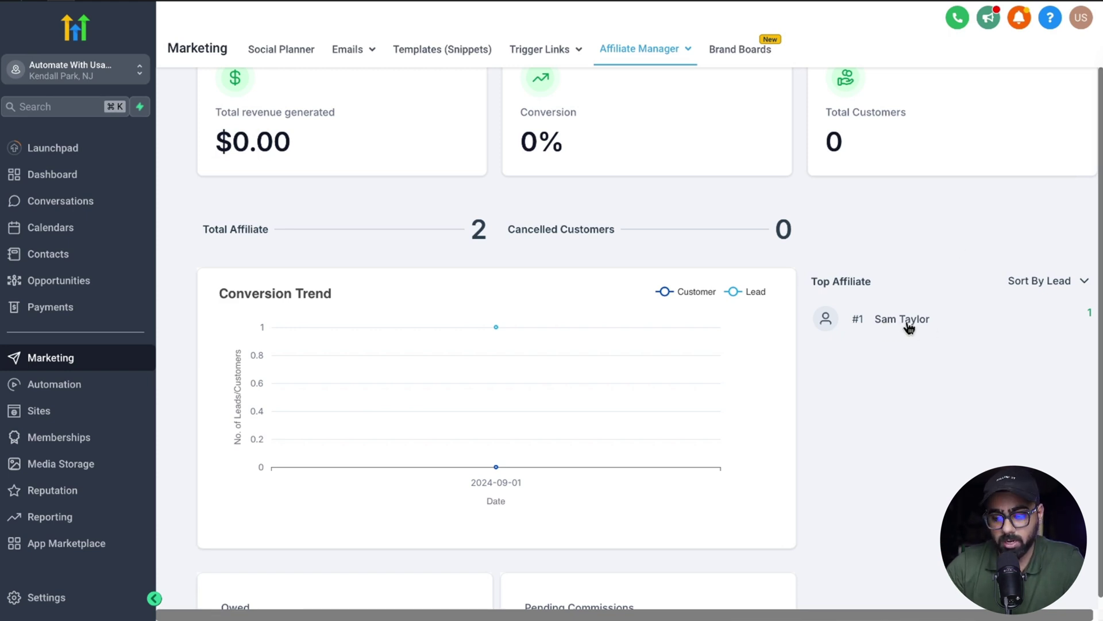
scroll(858, 307, "down", 1)
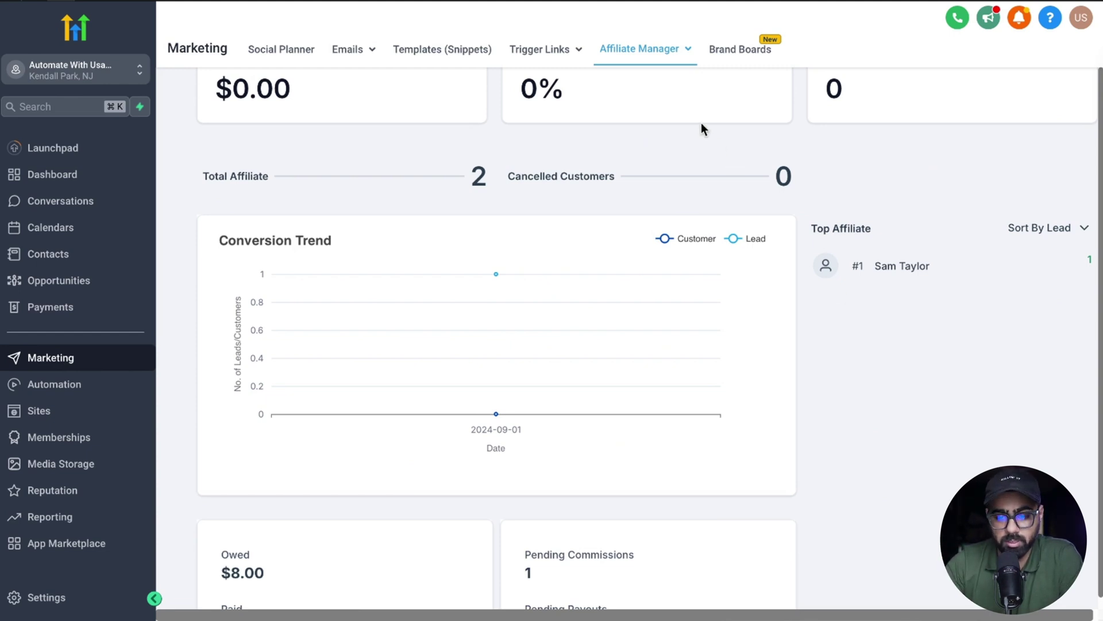
Approve the referring affiliate's $8.00 Lead Commission for Campaign Create 1.
left_click(653, 50)
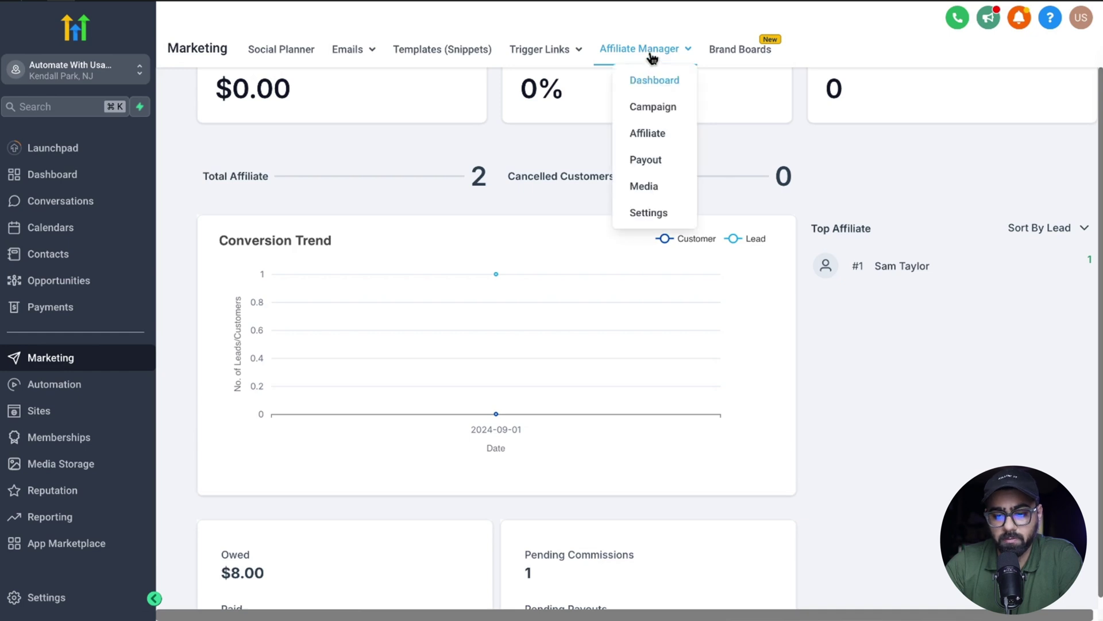
left_click(657, 136)
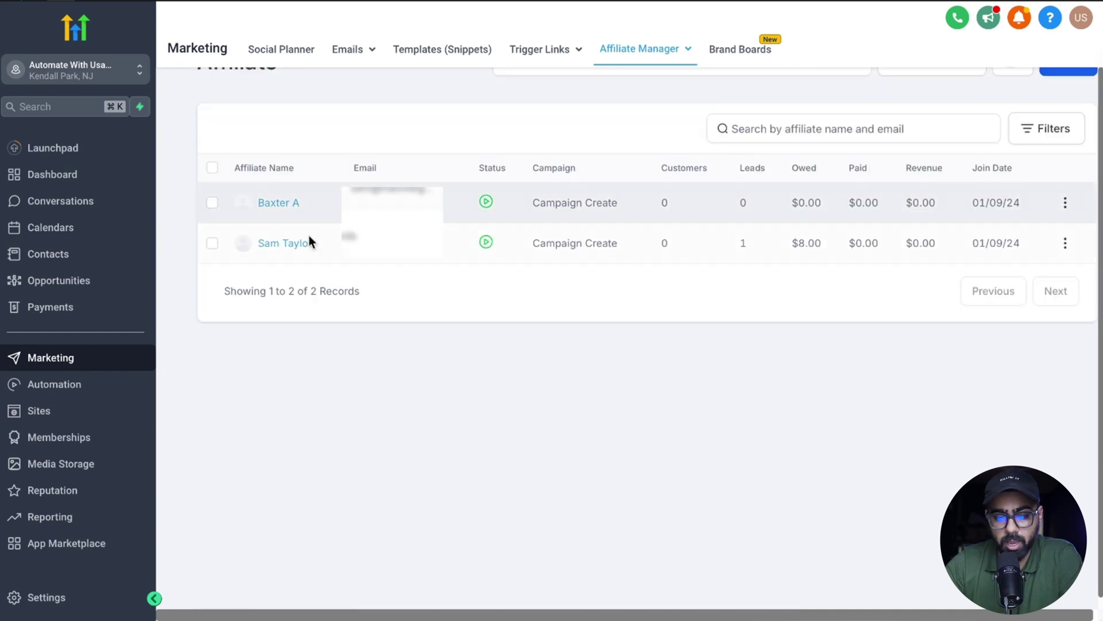
left_click(281, 246)
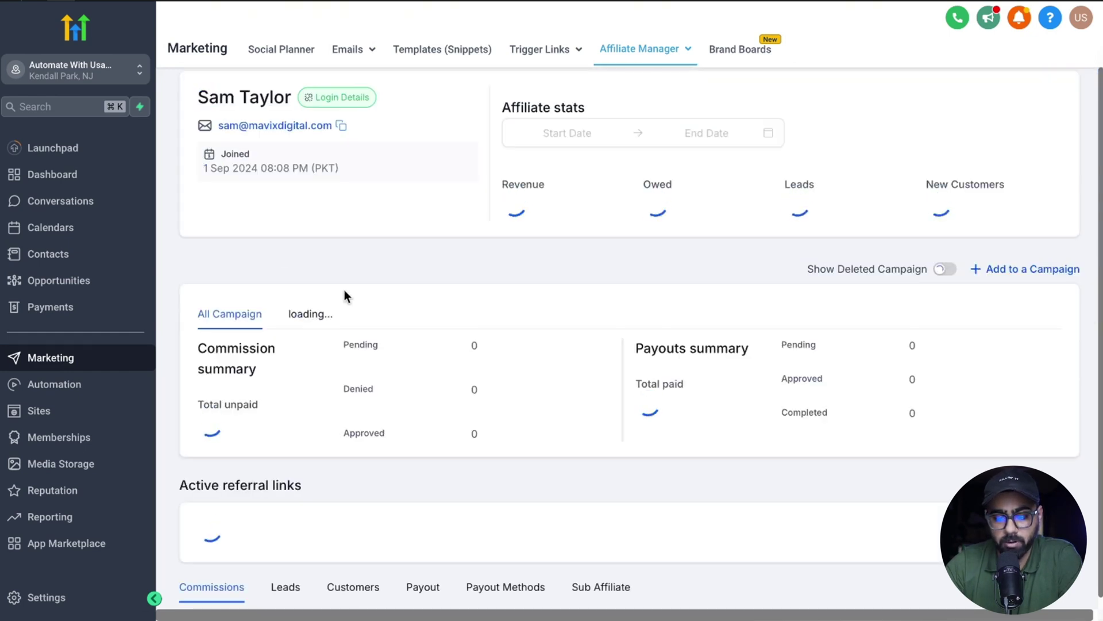
scroll(375, 379, "down", 4)
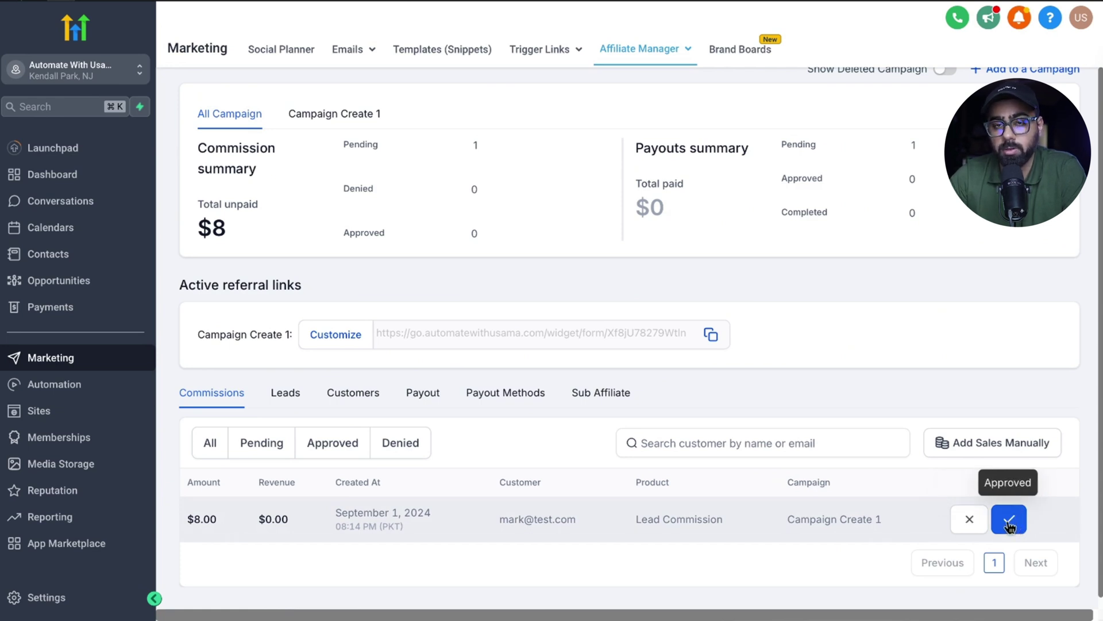
left_click(970, 519)
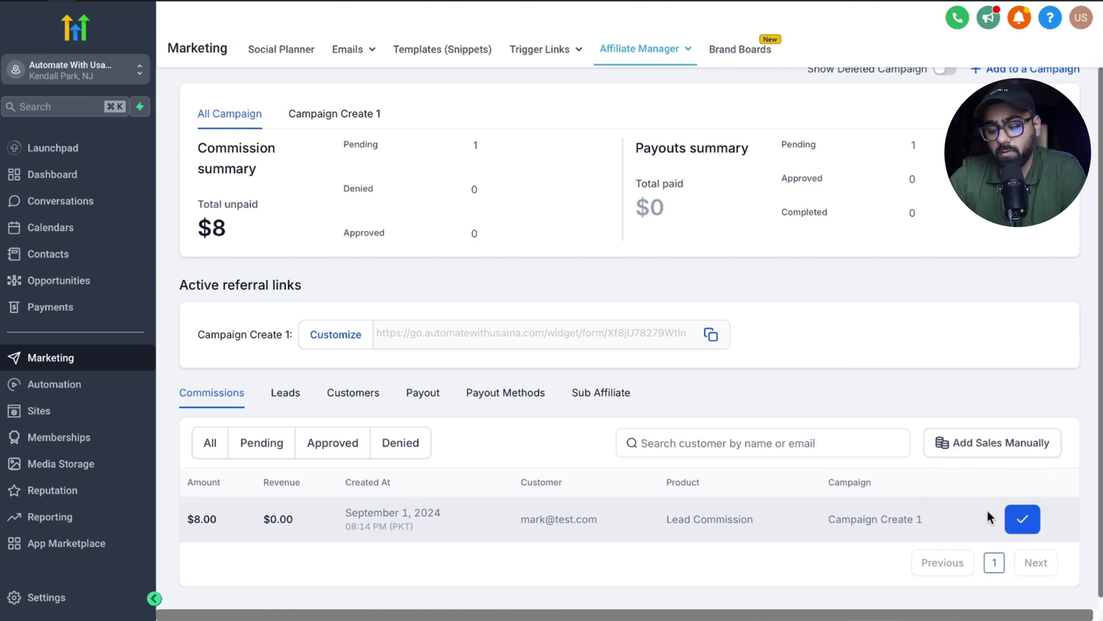
left_click(1024, 522)
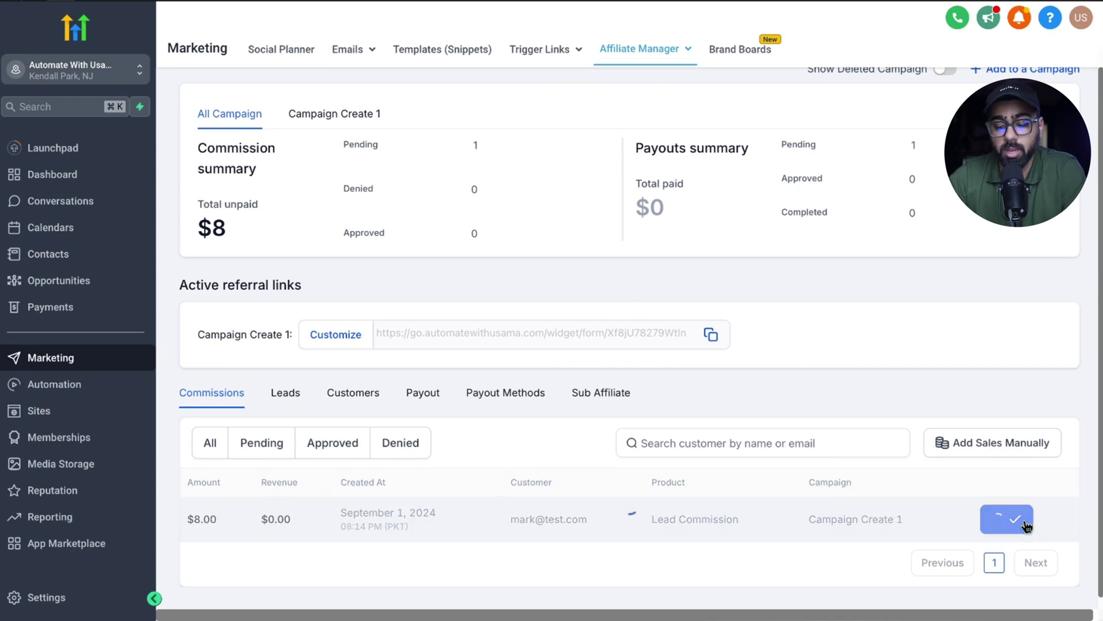